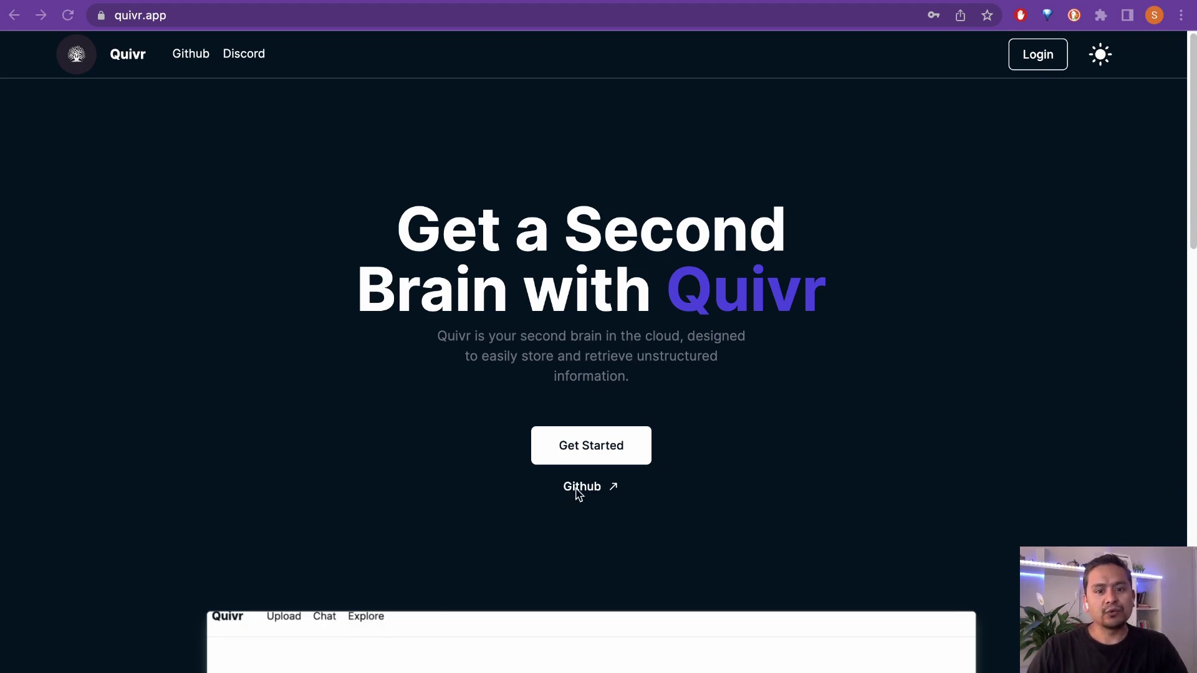
Step: Open Quivr's GitHub repository and look through its file list and README
left_click(579, 493)
left_click(579, 493)
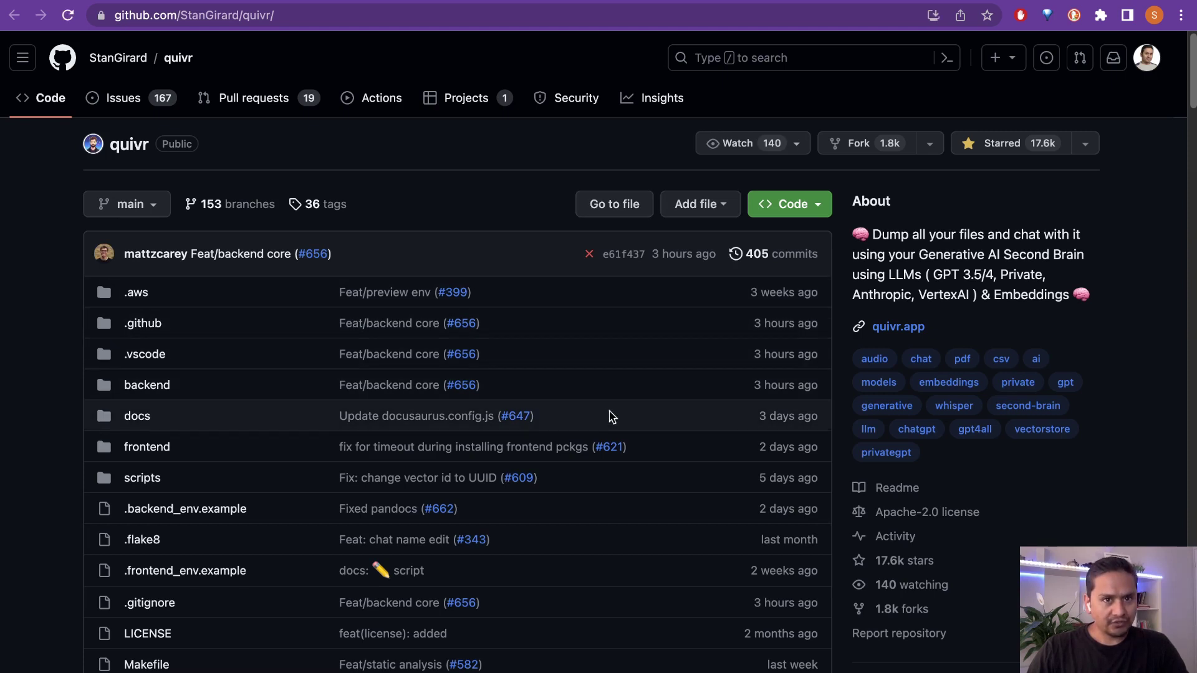
scroll(608, 418, "down", 1)
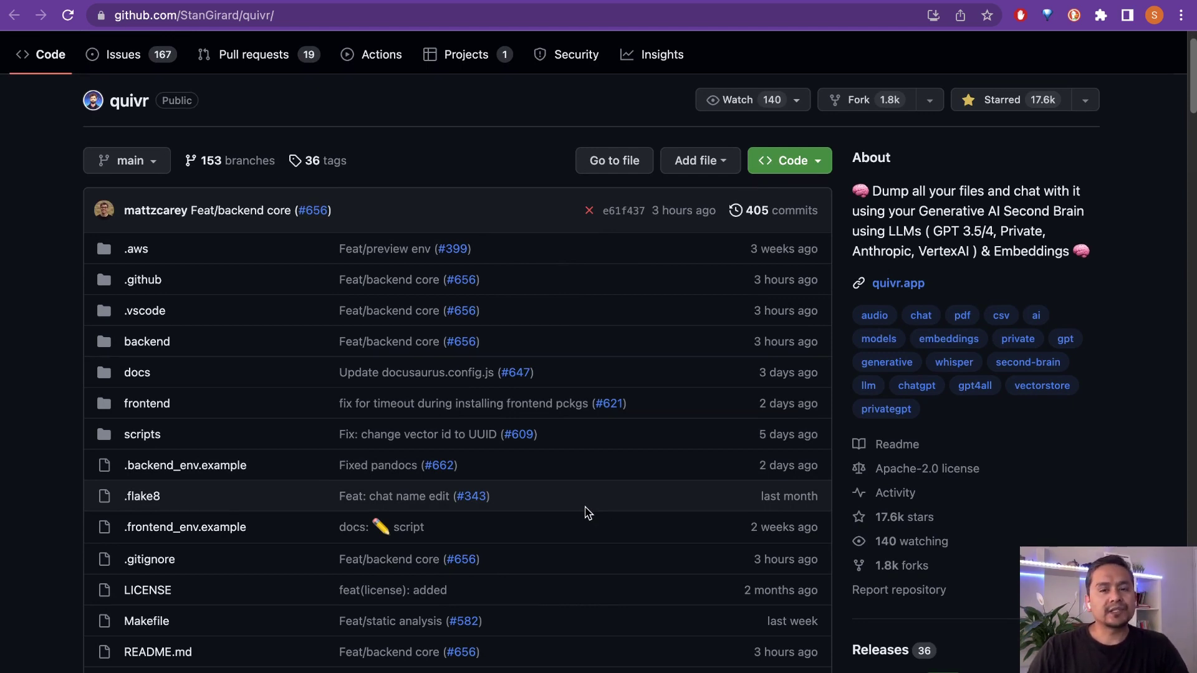
scroll(589, 510, "down", 10)
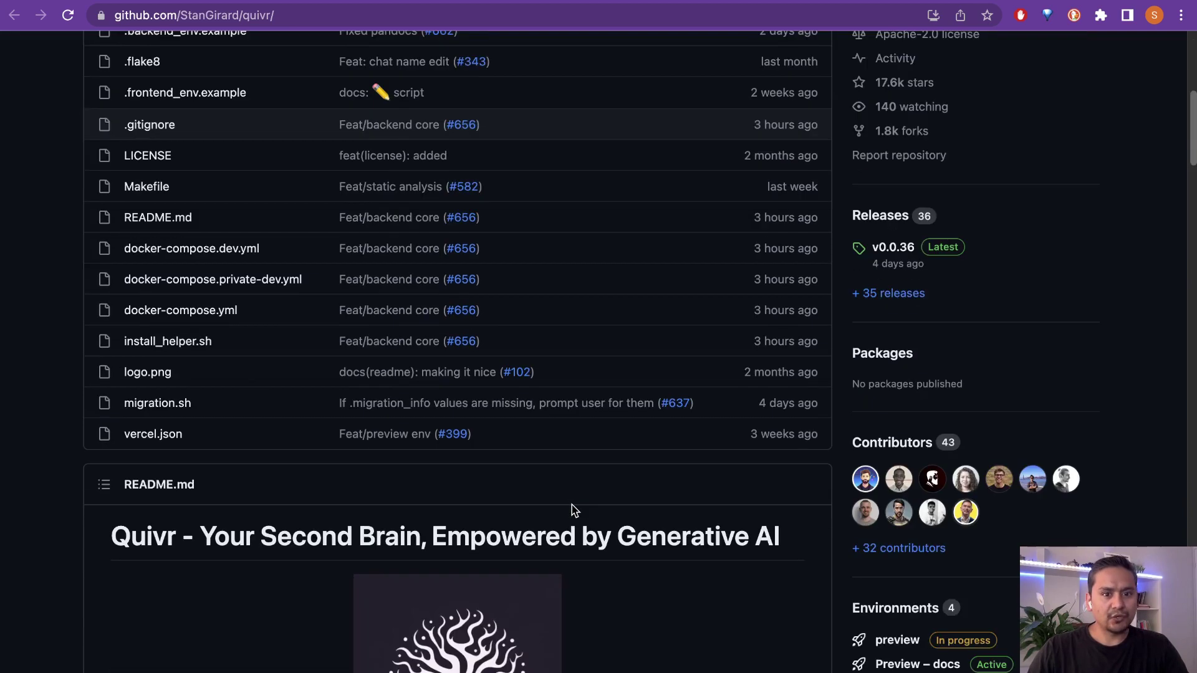
scroll(577, 506, "down", 10)
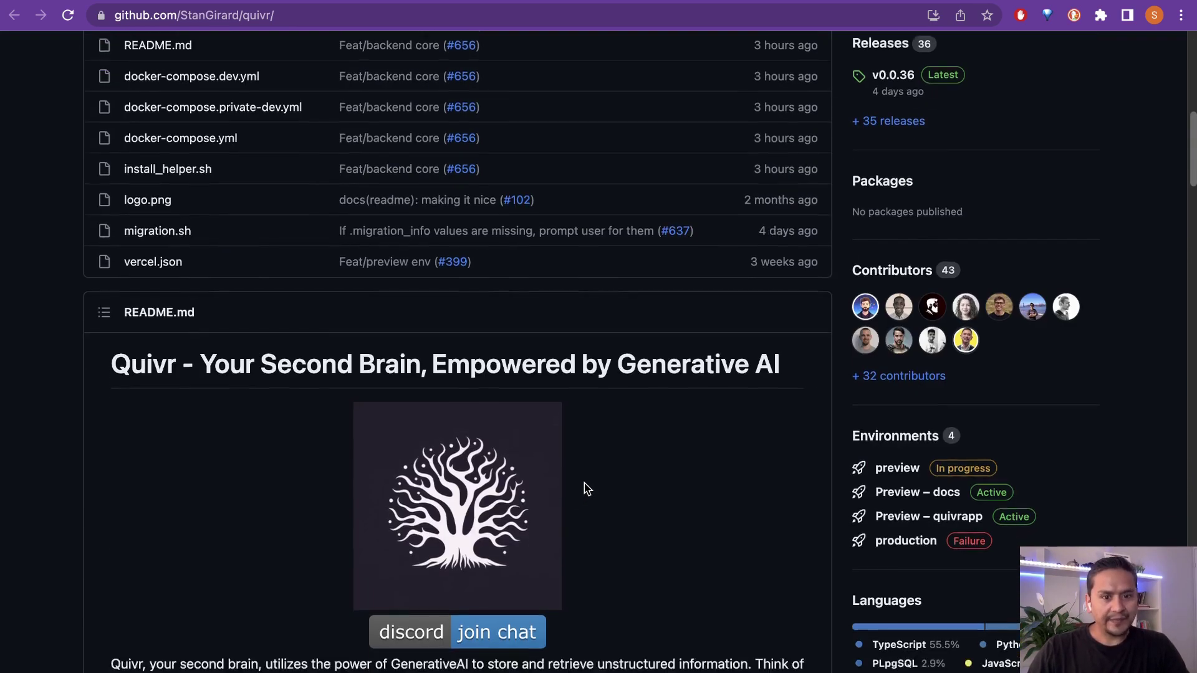
scroll(346, 510, "down", 15)
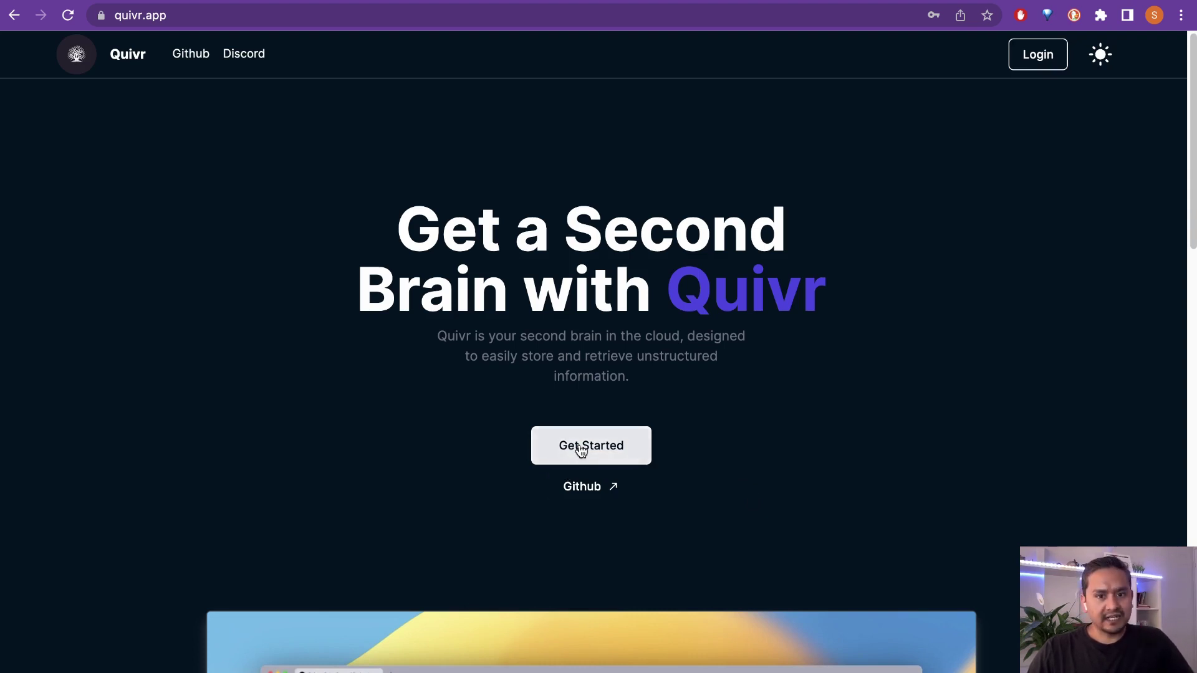
Step: Log in to Quivr from its homepage with the prefilled account credentials
left_click(580, 450)
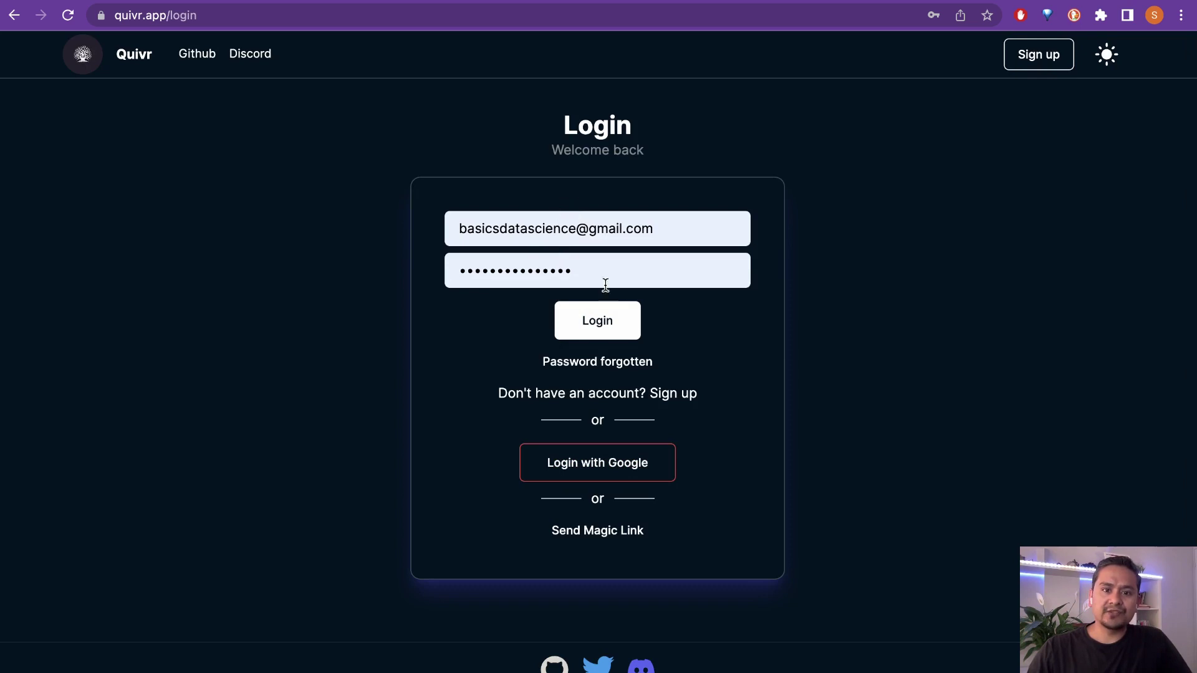
left_click(609, 324)
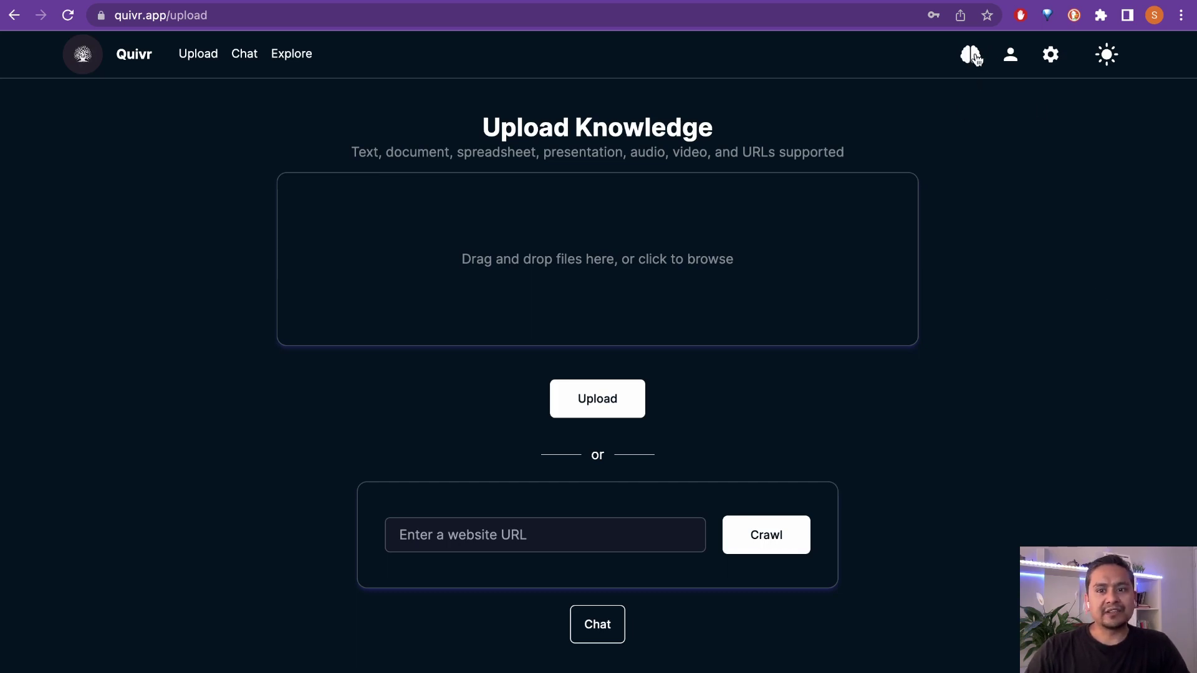
Step: Create a new brain named pdf and make it the active brain
left_click(974, 57)
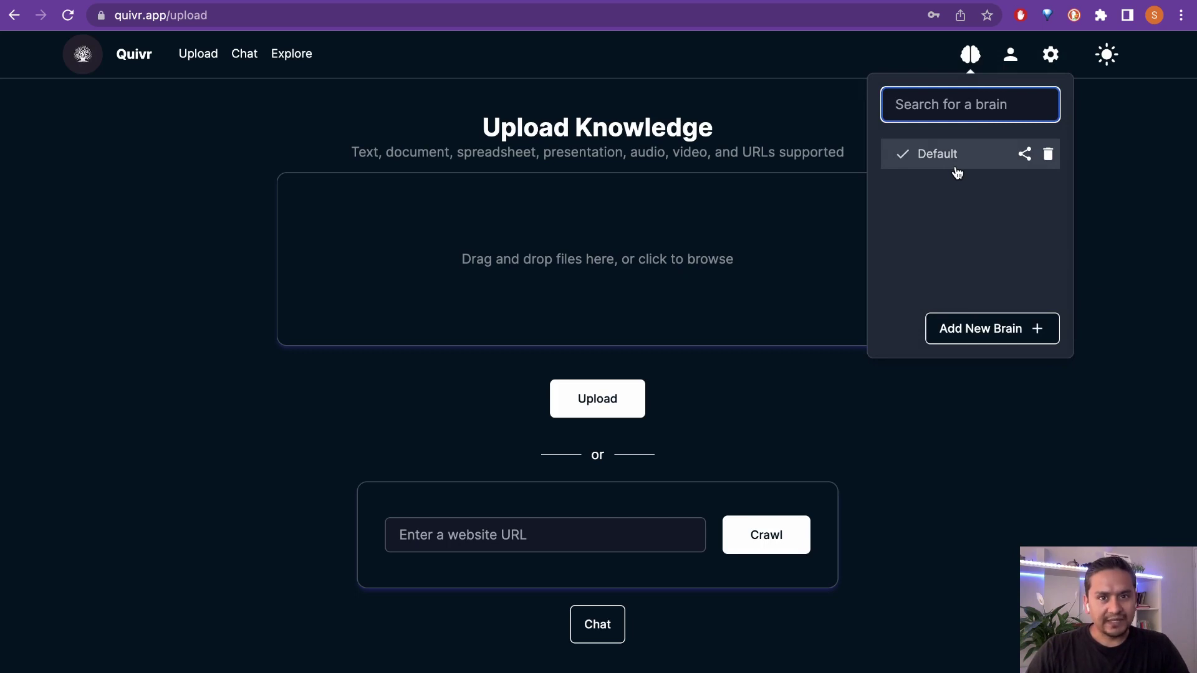
left_click(974, 328)
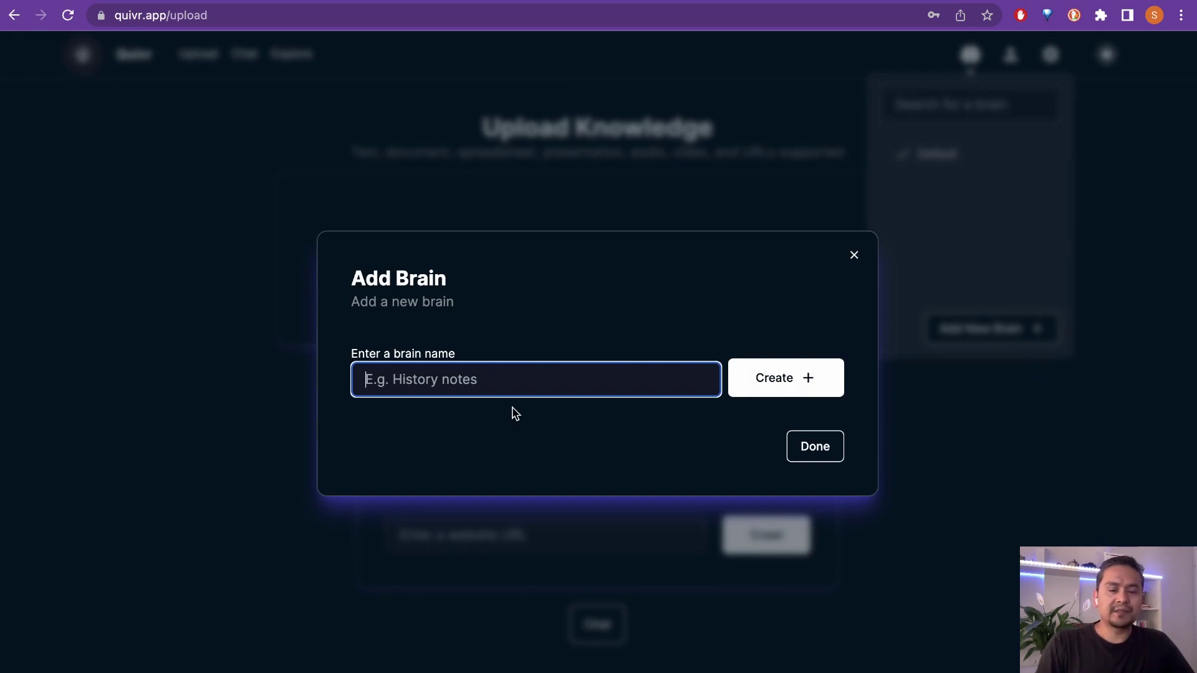
type("pdf")
key("Return")
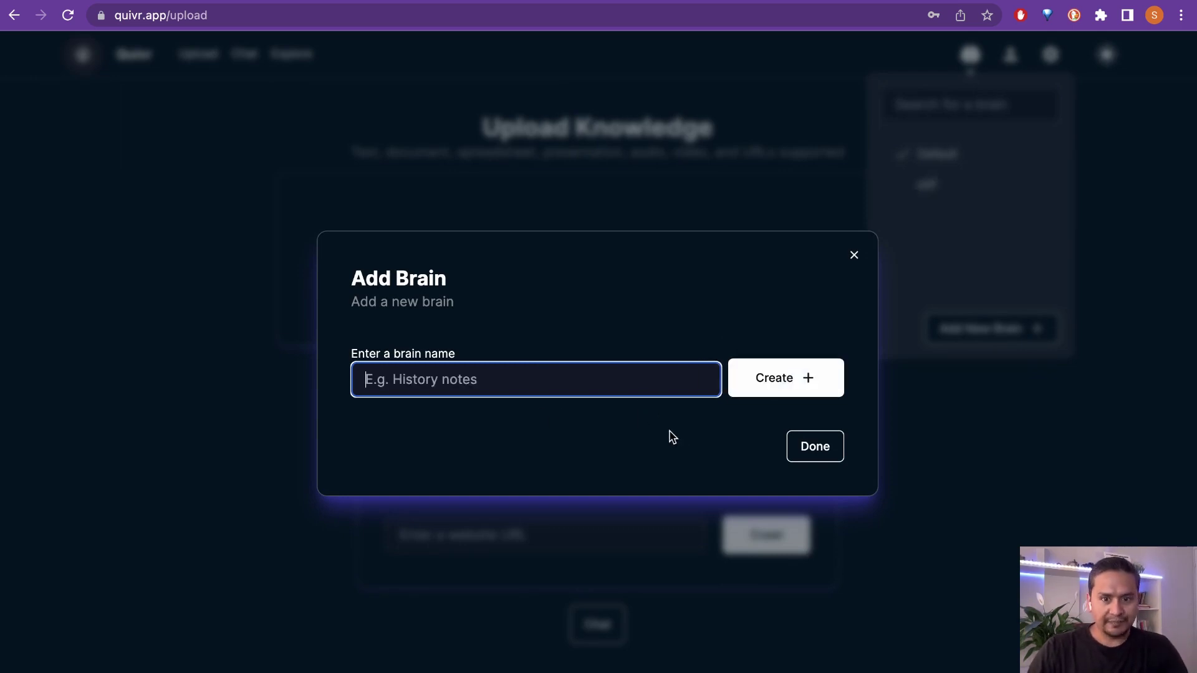
left_click(829, 453)
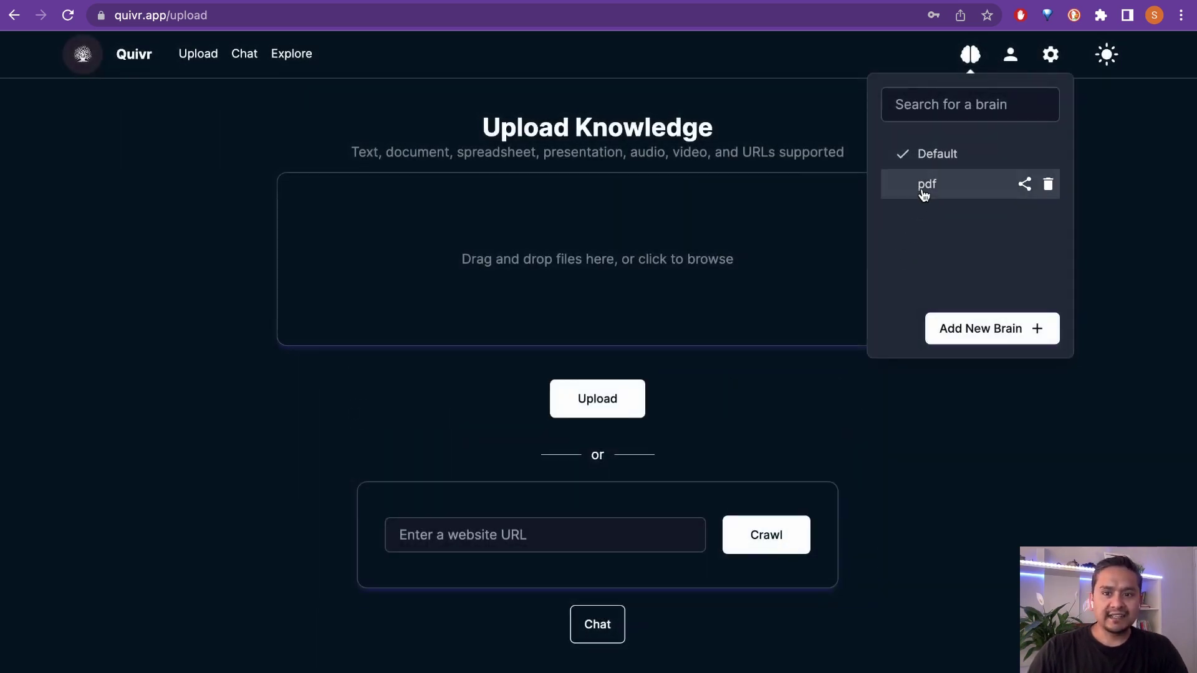
left_click(924, 195)
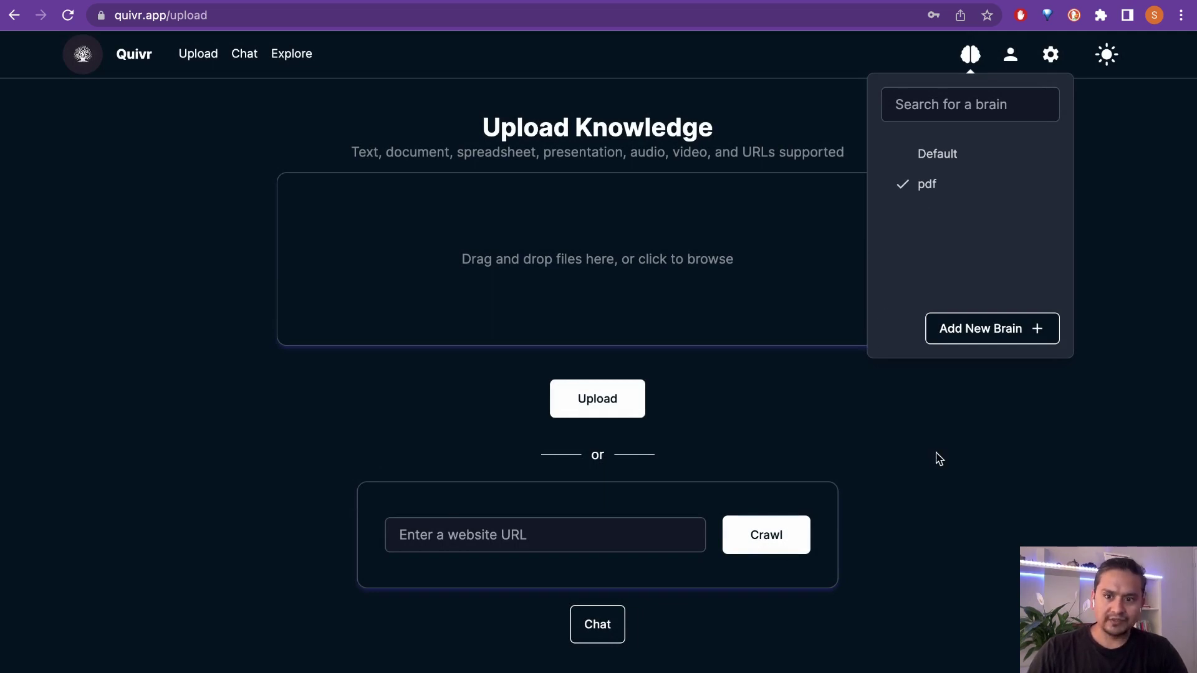
left_click(1043, 475)
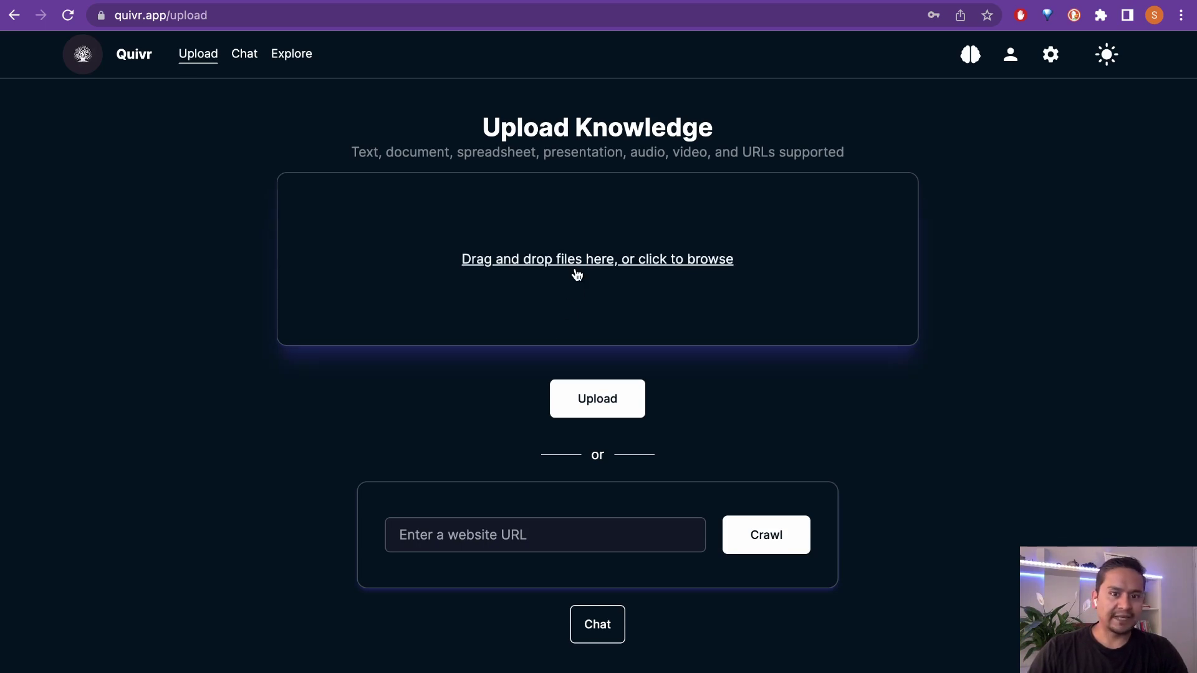
Step: Upload 2023_GPT4All_Technical_Report.pdf from Downloads to the active brain and check it in the list of uploaded data
left_click(576, 275)
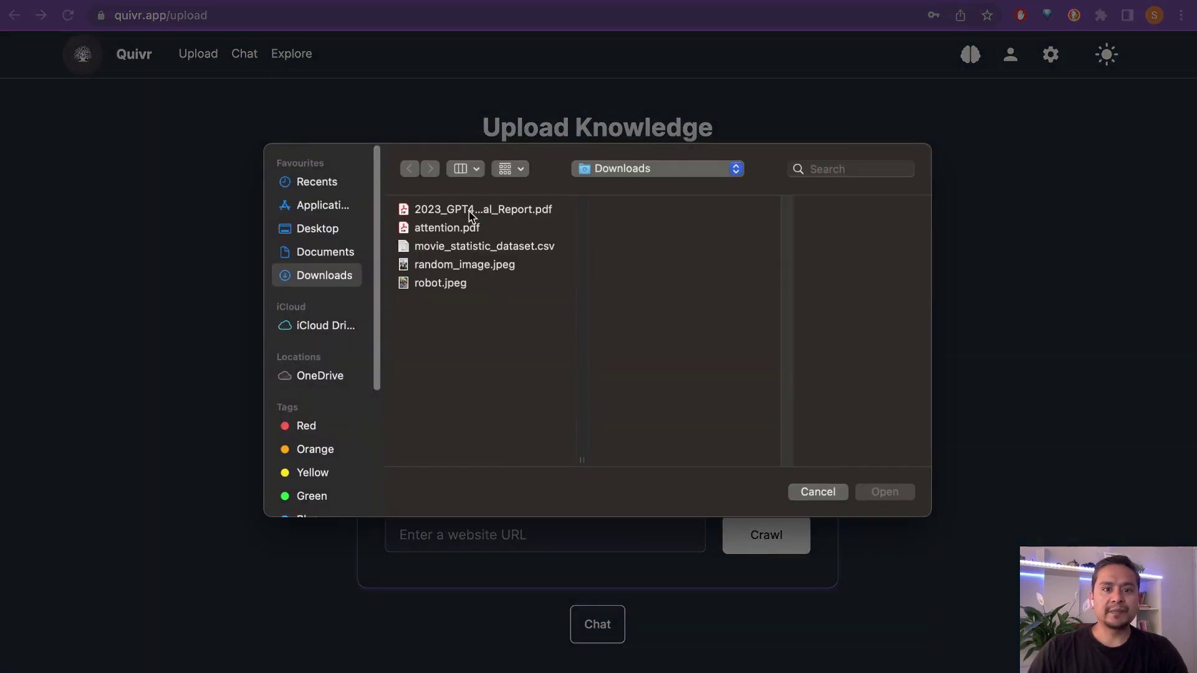
left_click(528, 214)
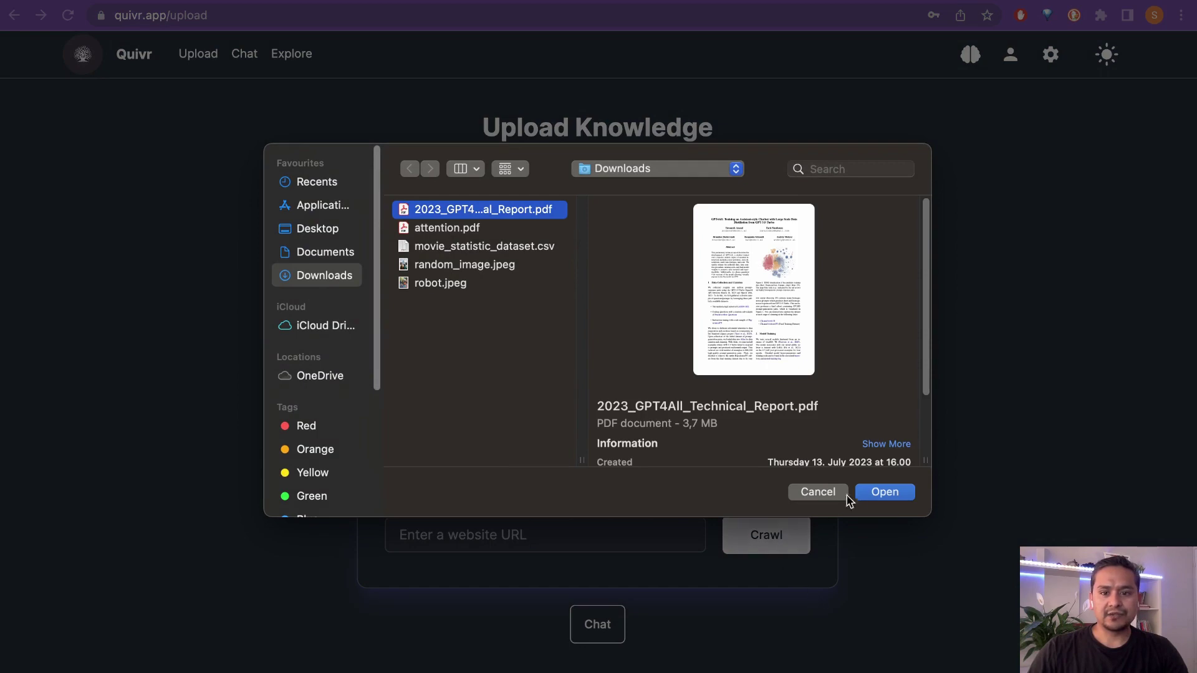
left_click(884, 496)
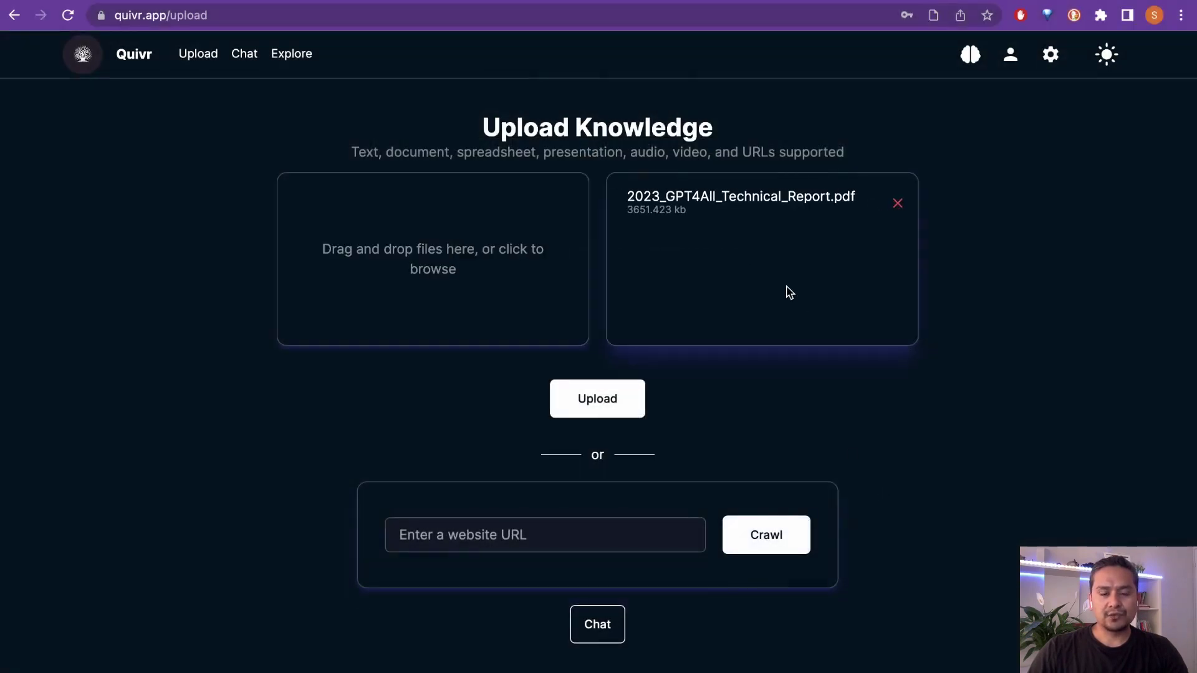
left_click(614, 401)
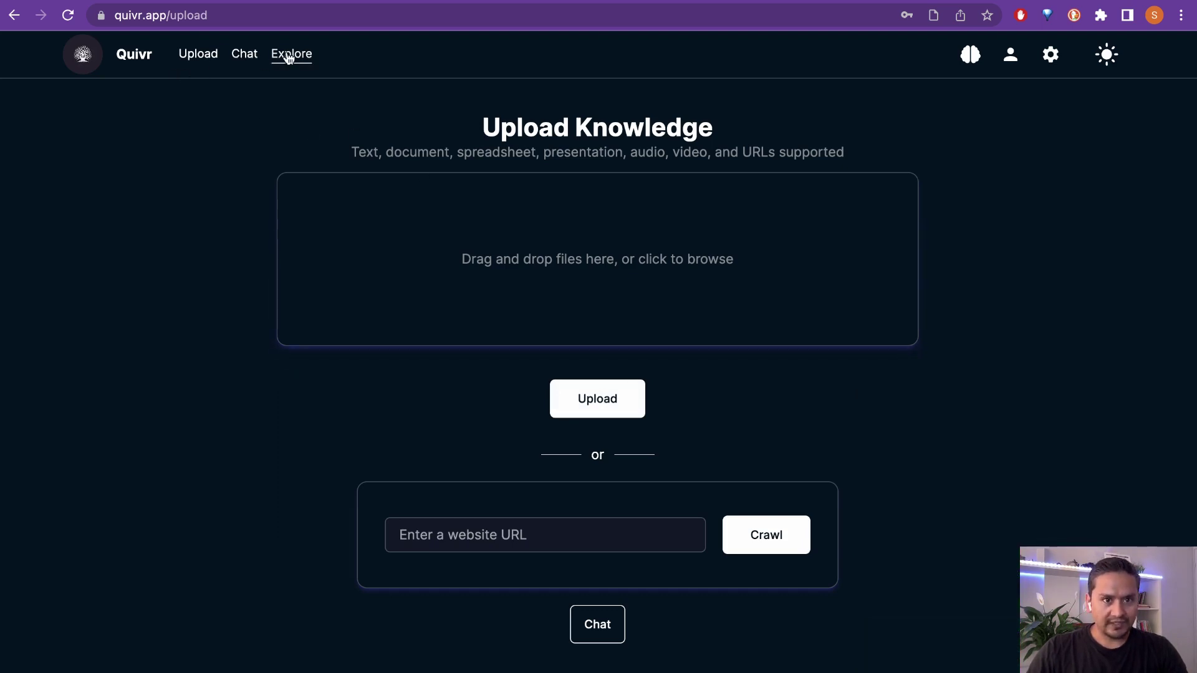
left_click(289, 56)
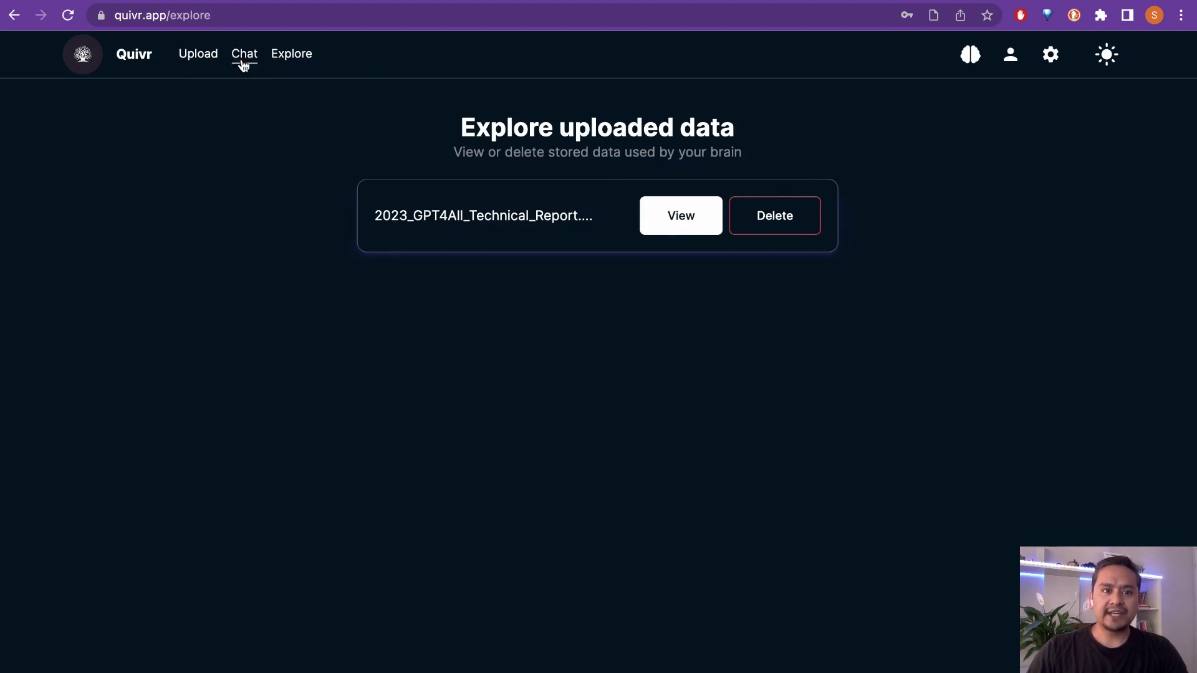
Step: Ask the brain in a chat "what is the pdf about ?"
left_click(244, 60)
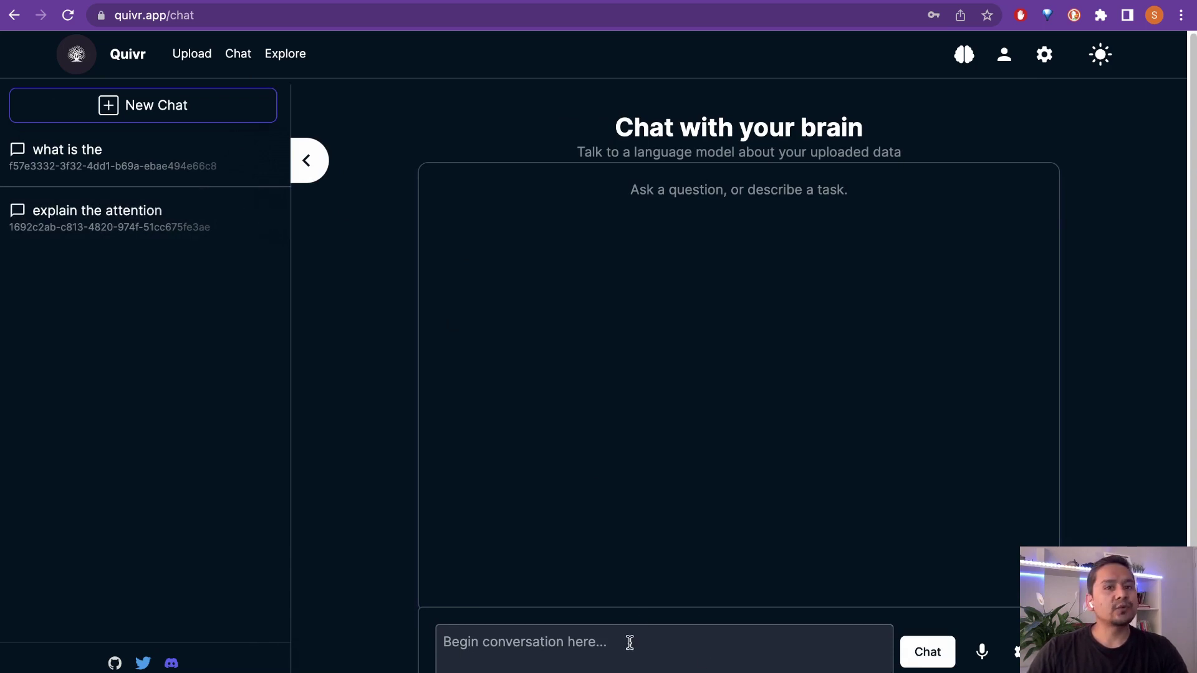
left_click(652, 633)
type("wha")
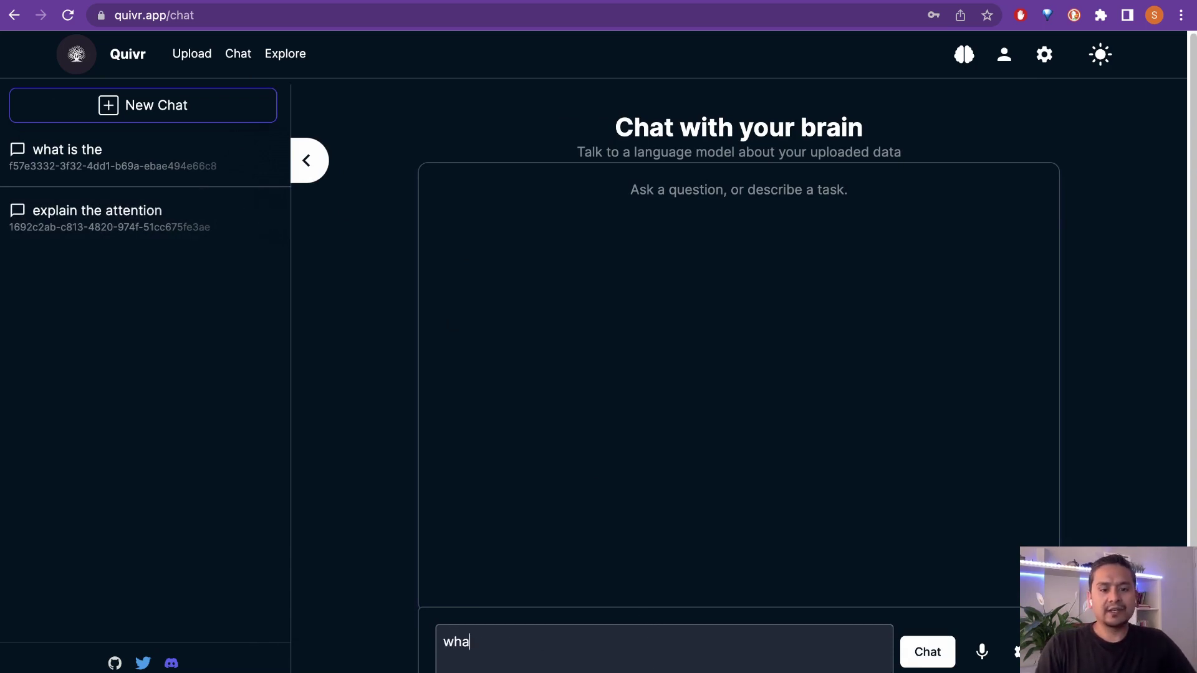
type("t is the pp")
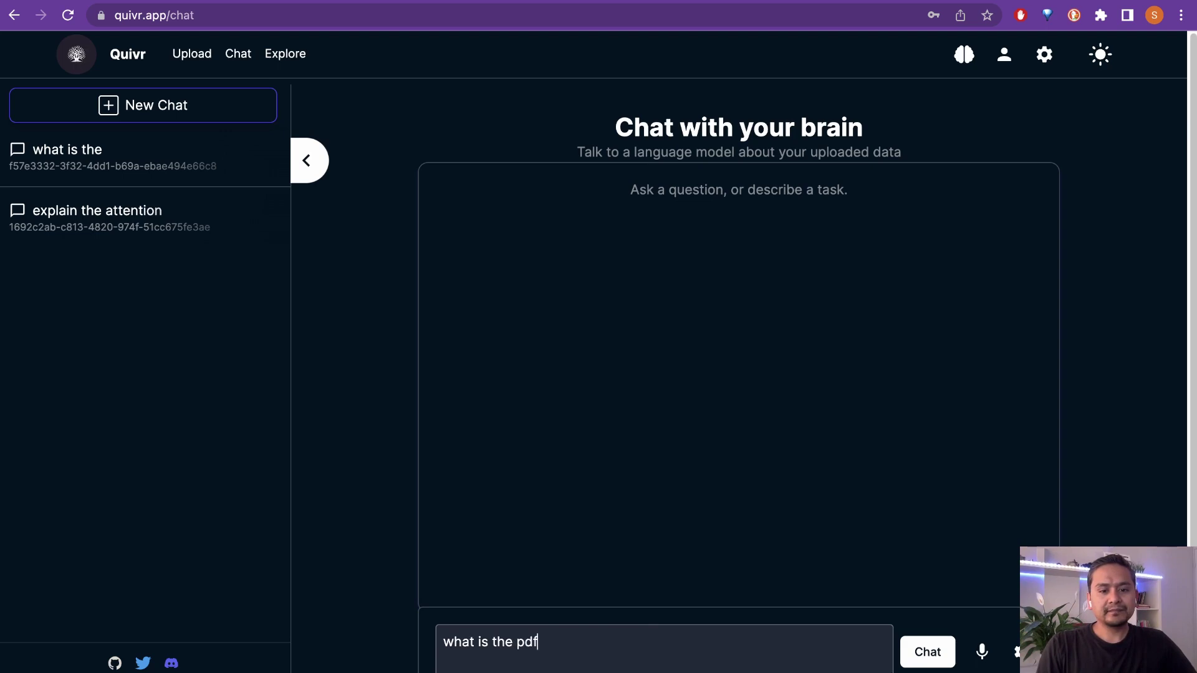
type("f about ?")
key("Return")
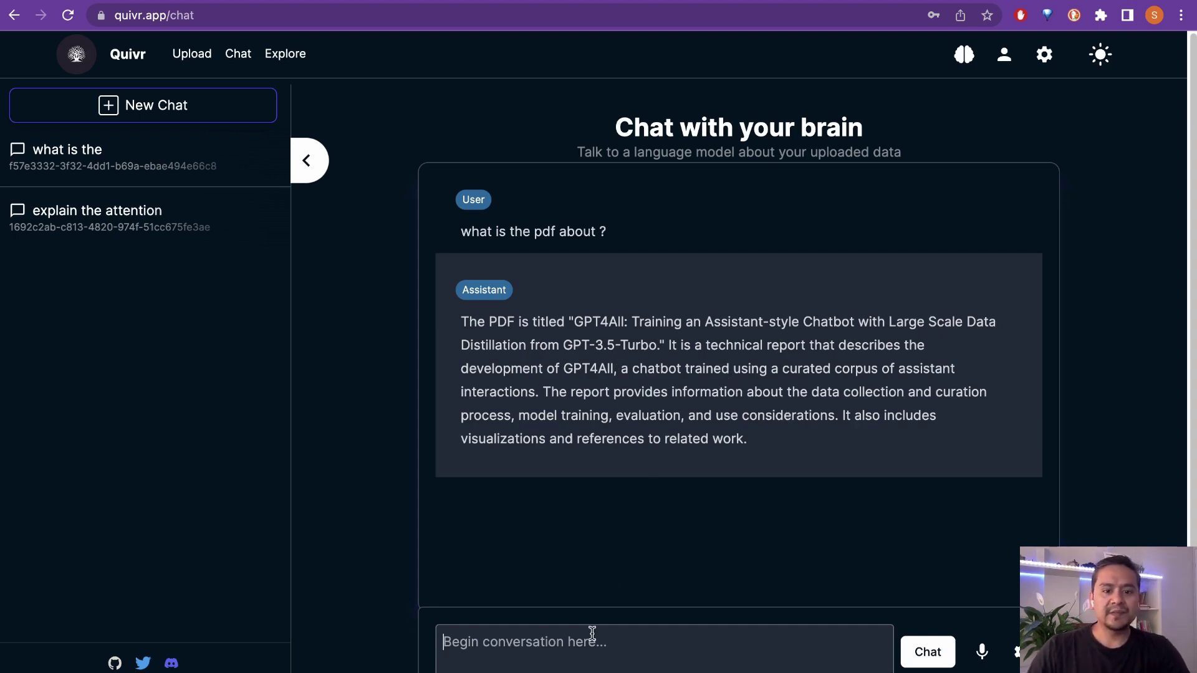
Step: Ask the follow-up question "what is the training cost of this model" and read through the answer
type("what is t")
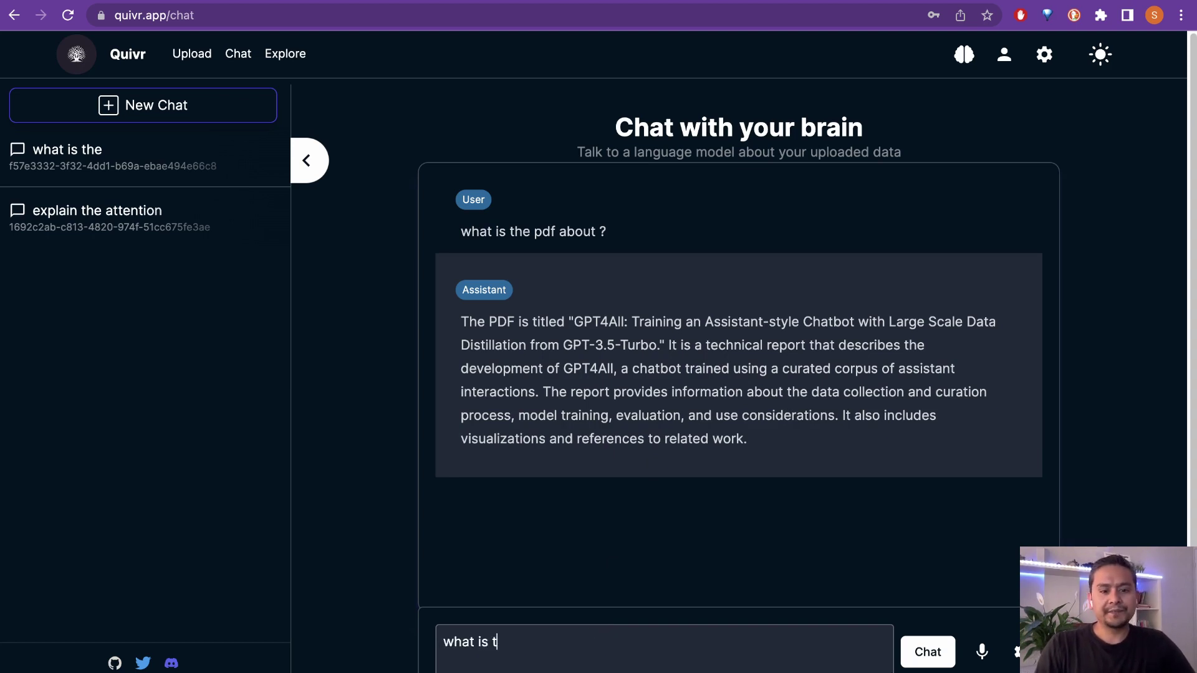
type("he training cost of ")
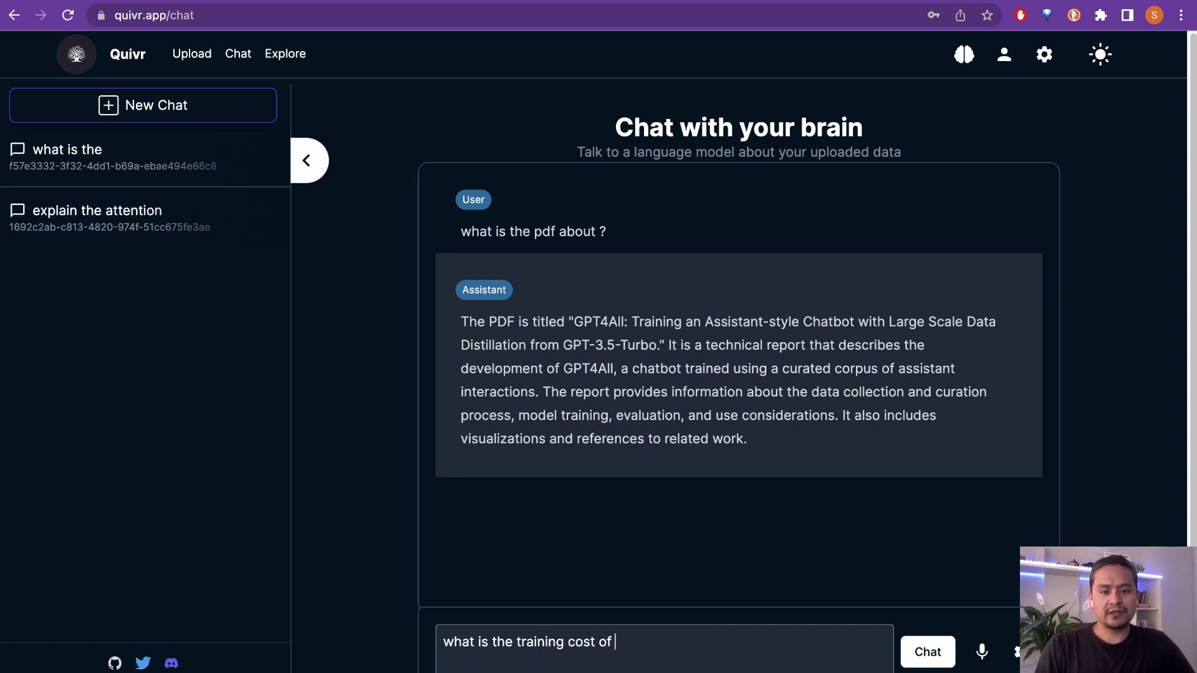
type("this model")
key("Return")
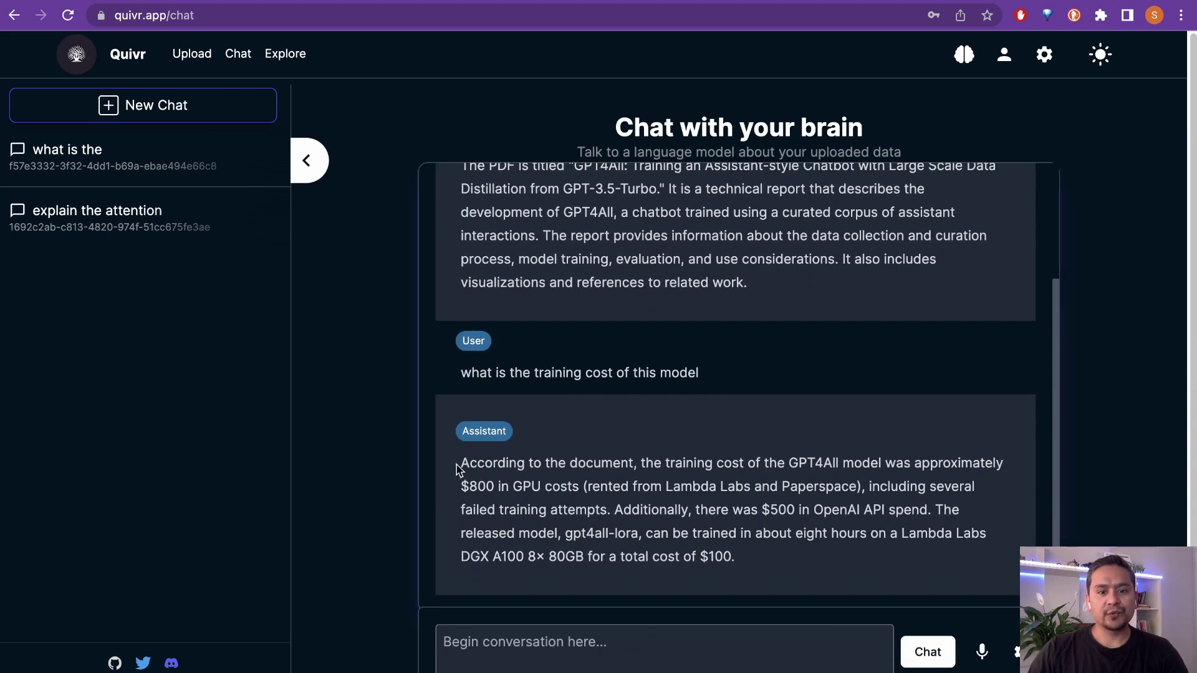
left_click_drag(459, 472, 750, 575)
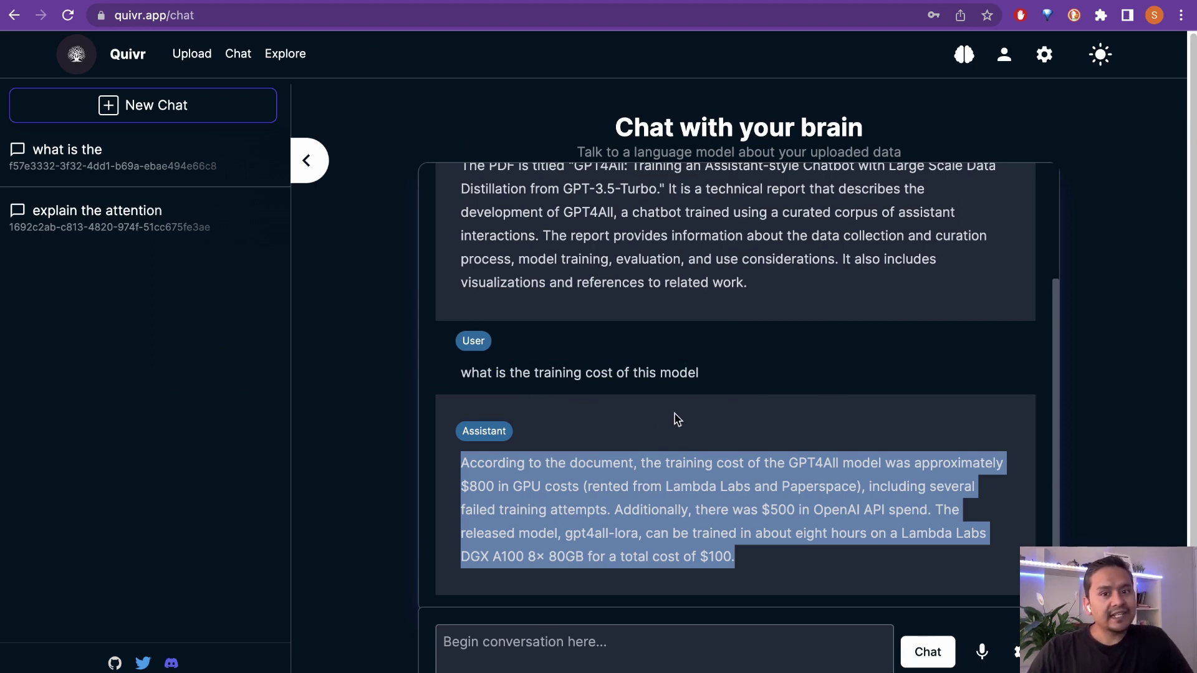
left_click(789, 336)
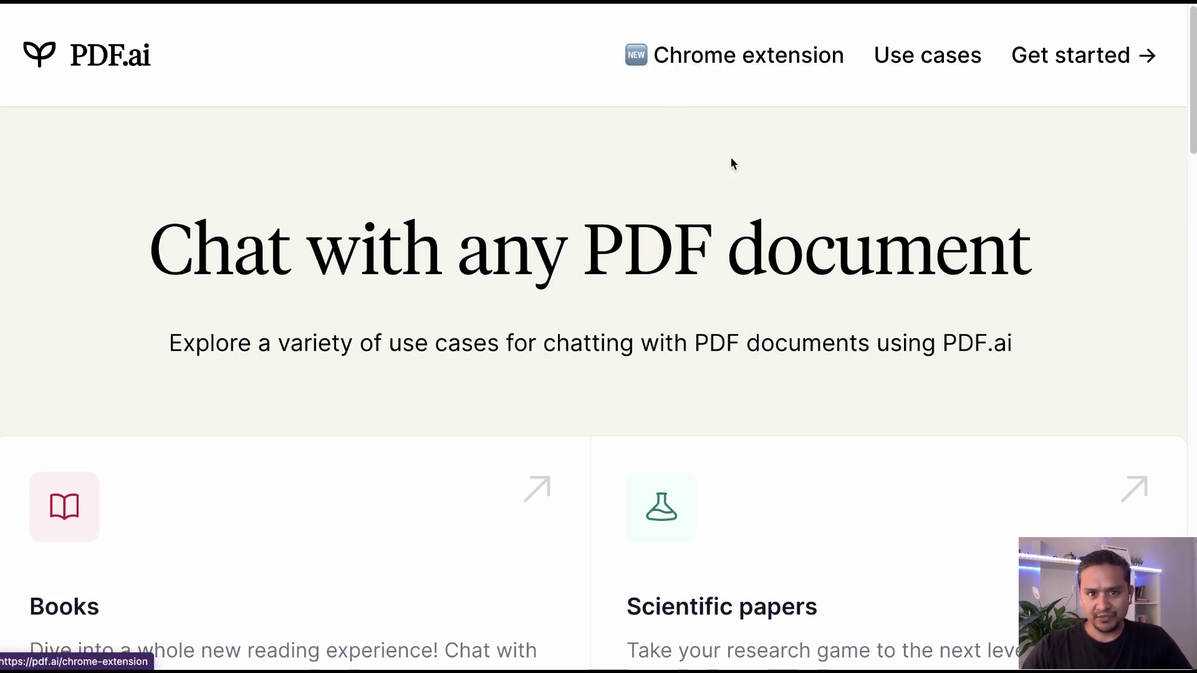
Step: On the PDF.ai site, look through the document use cases and open the demo
scroll(748, 334, "down", 12)
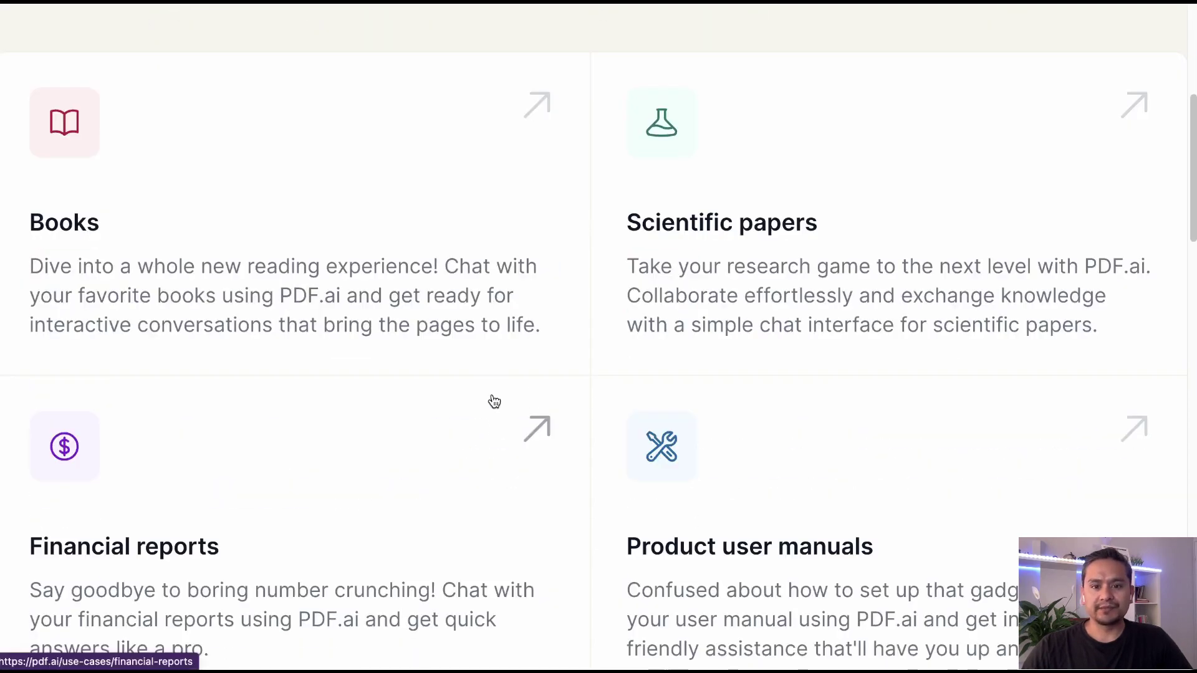
scroll(502, 405, "down", 7)
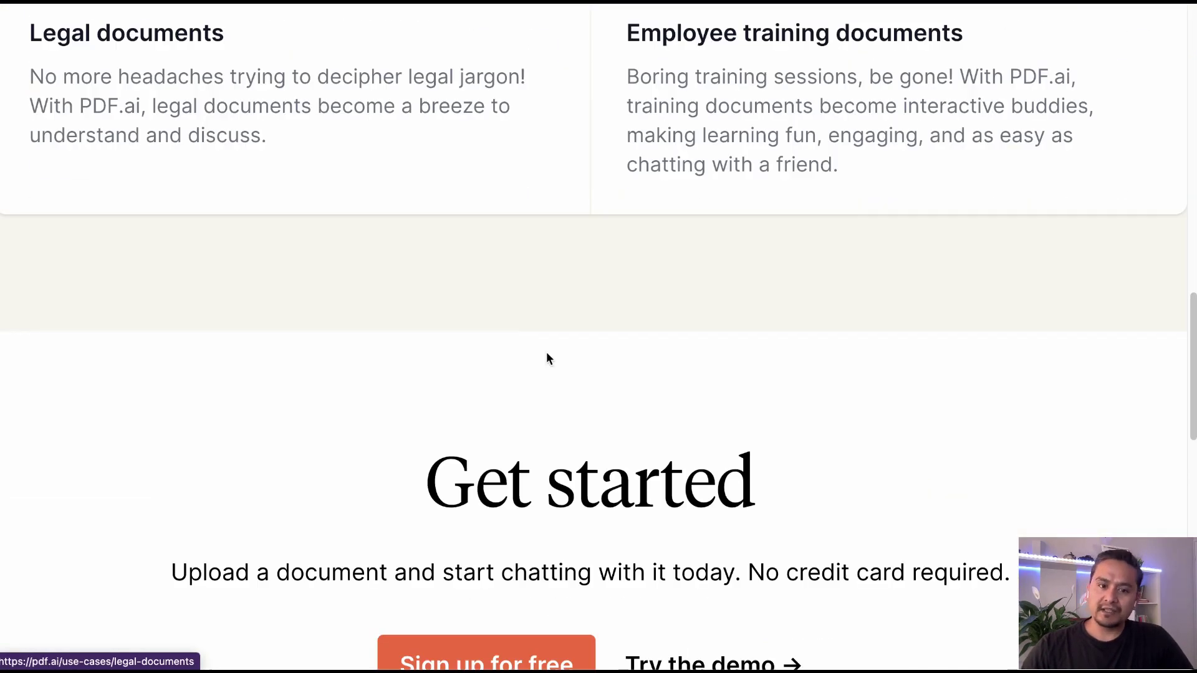
scroll(547, 358, "down", 5)
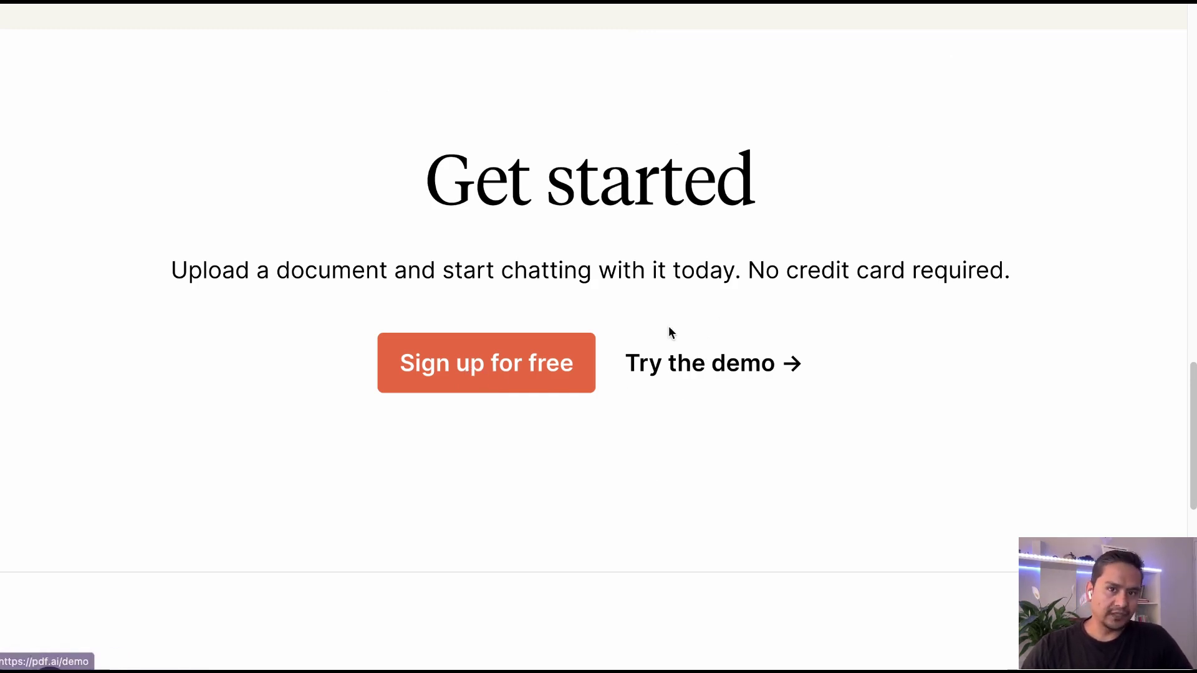
left_click(697, 377)
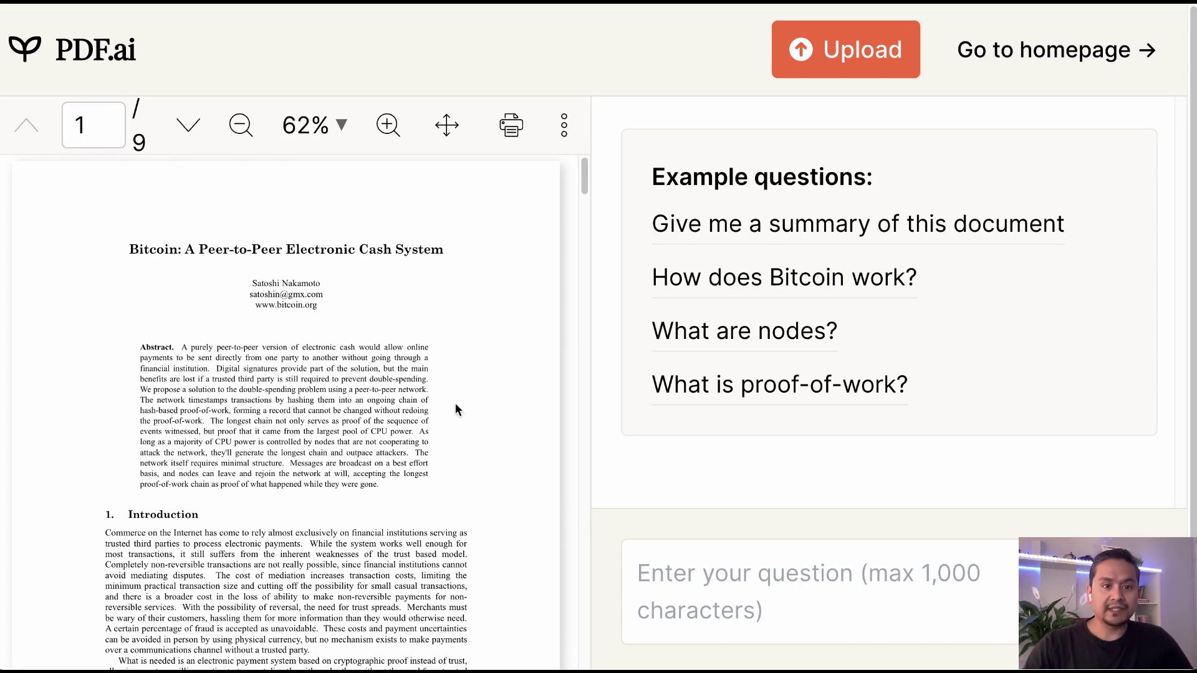
Step: Reset the page zoom and examine the demo's Bitcoin paper and its example questions
key("super+0")
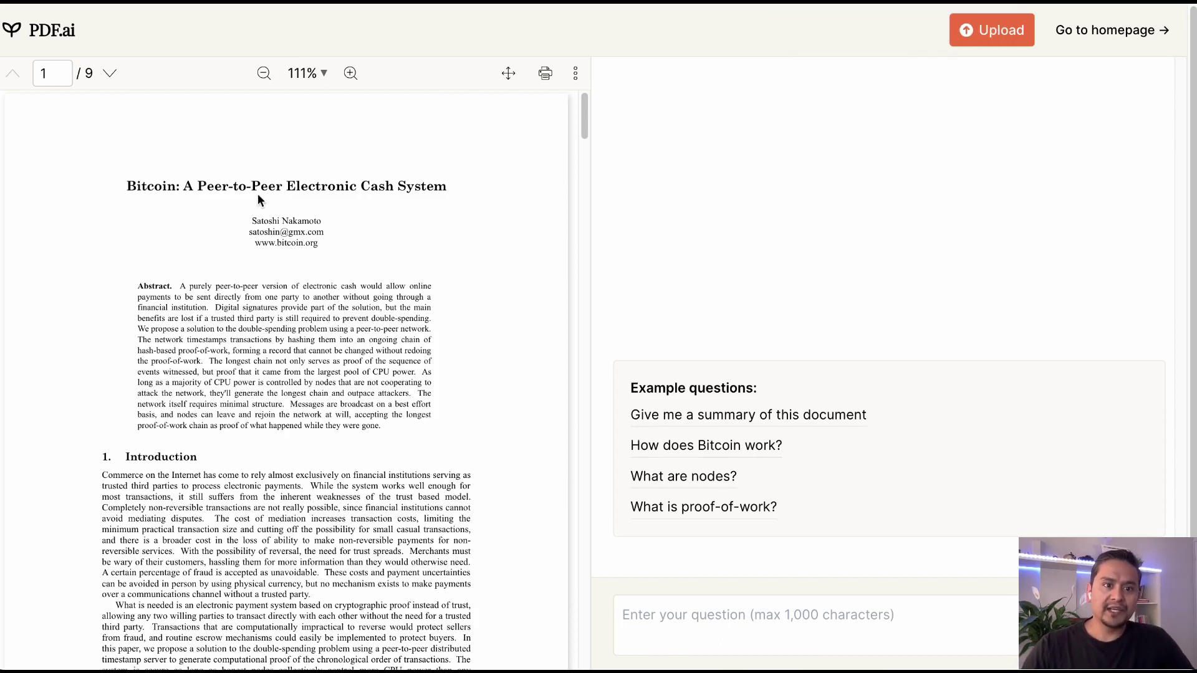
scroll(315, 297, "down", 15)
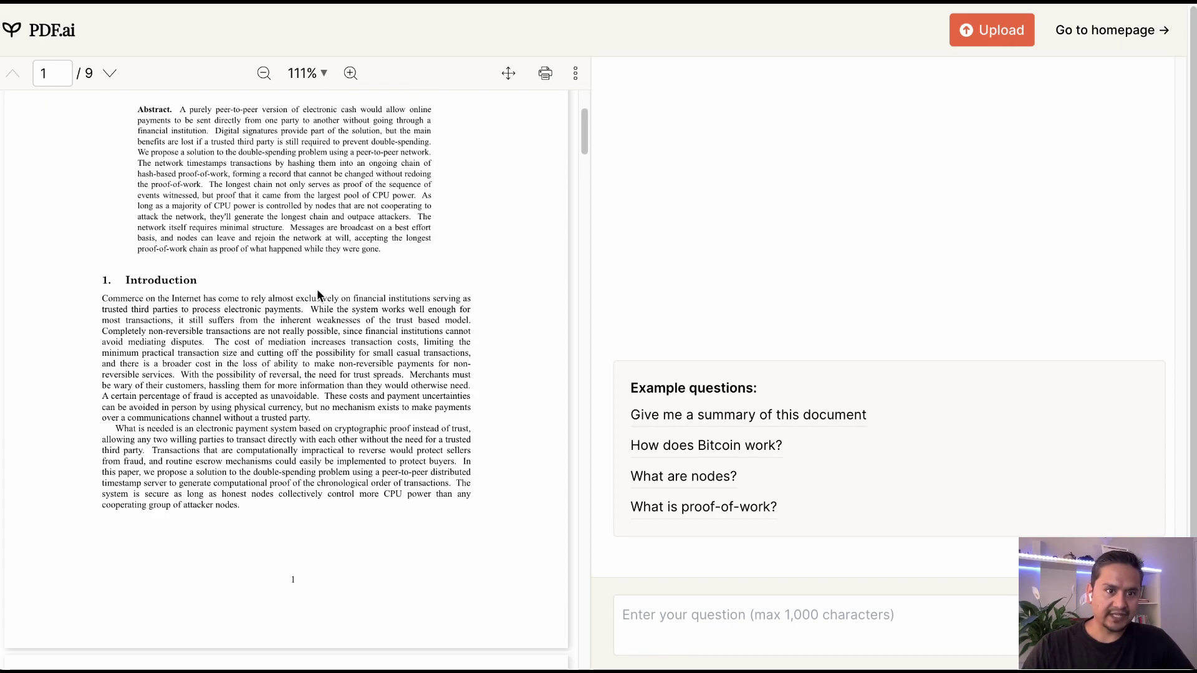
scroll(315, 370, "down", 8)
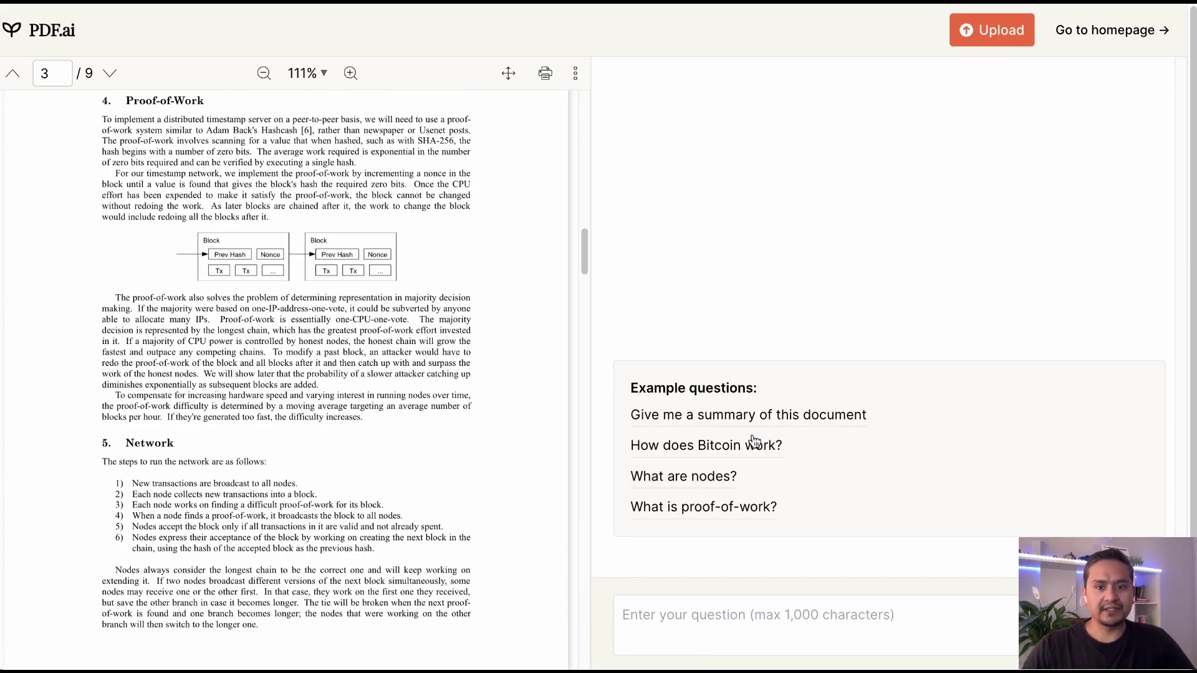
left_click_drag(695, 392, 770, 393)
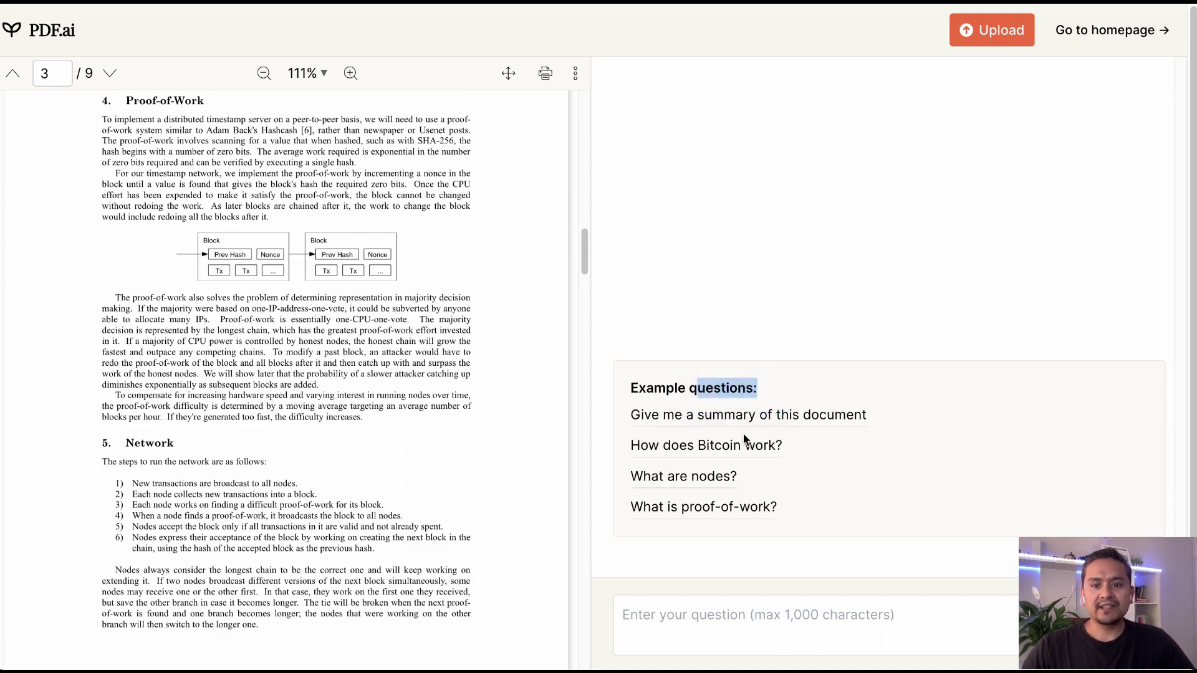
Step: Ask the demo's example question "Give me a summary of this document" and open the answer's cited pages 9, 2, 5 and 6
left_click(767, 424)
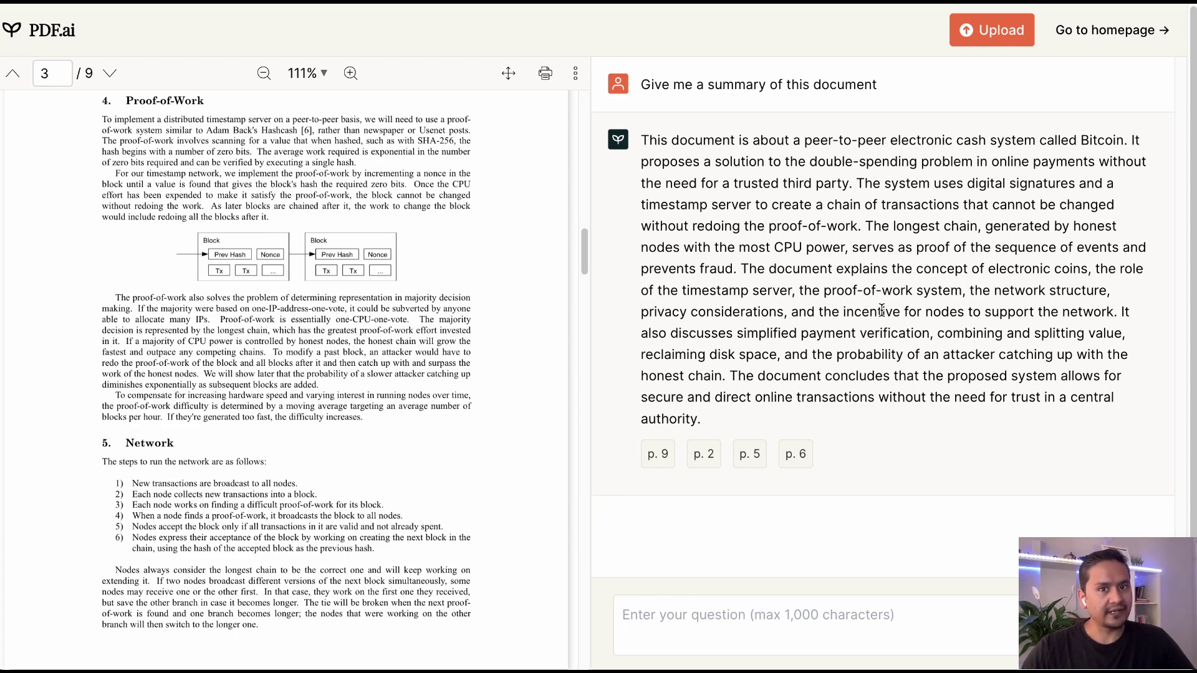
left_click_drag(642, 139, 1141, 424)
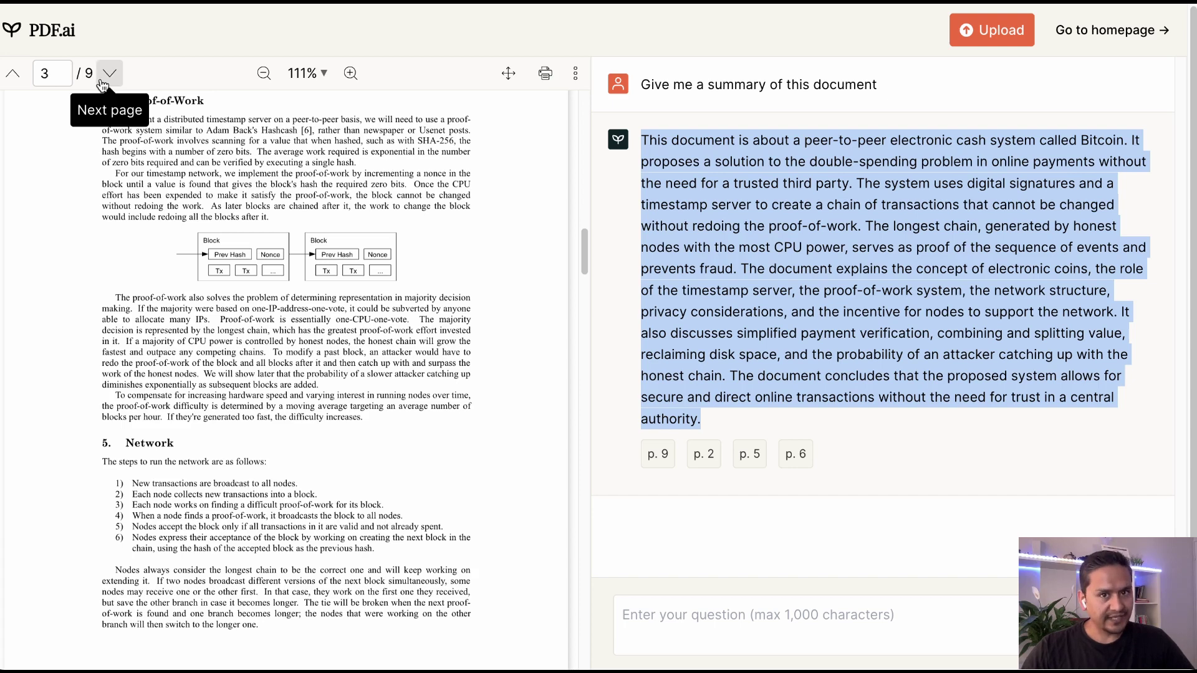
left_click(657, 468)
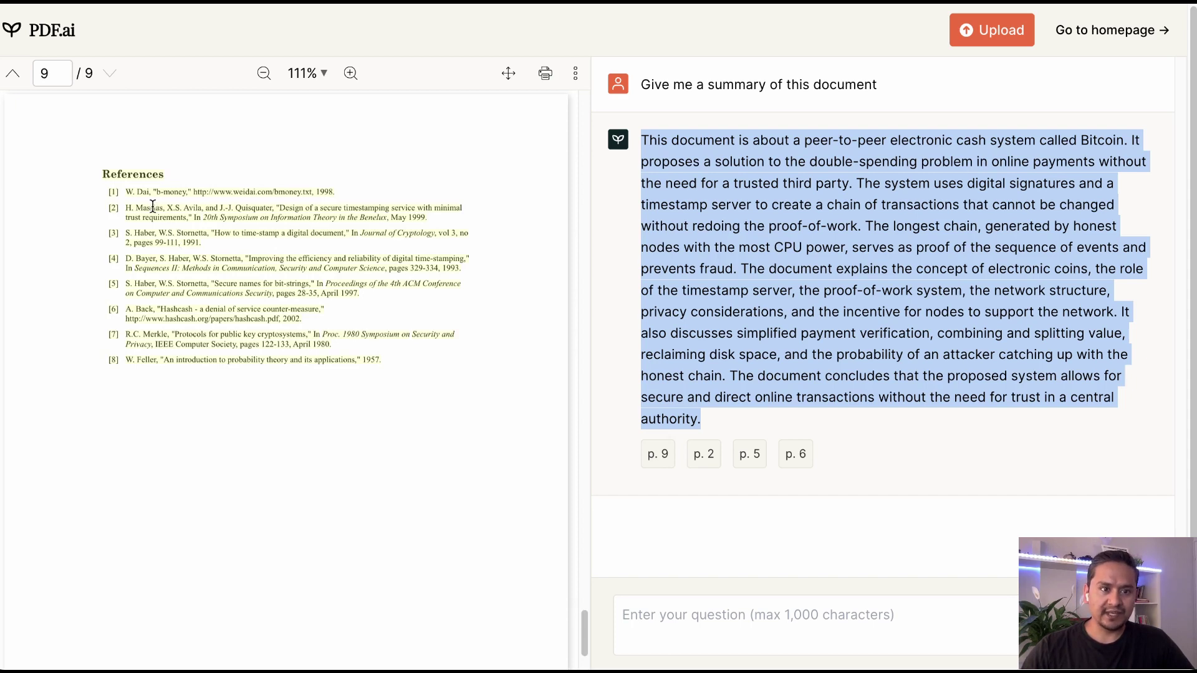
left_click(704, 456)
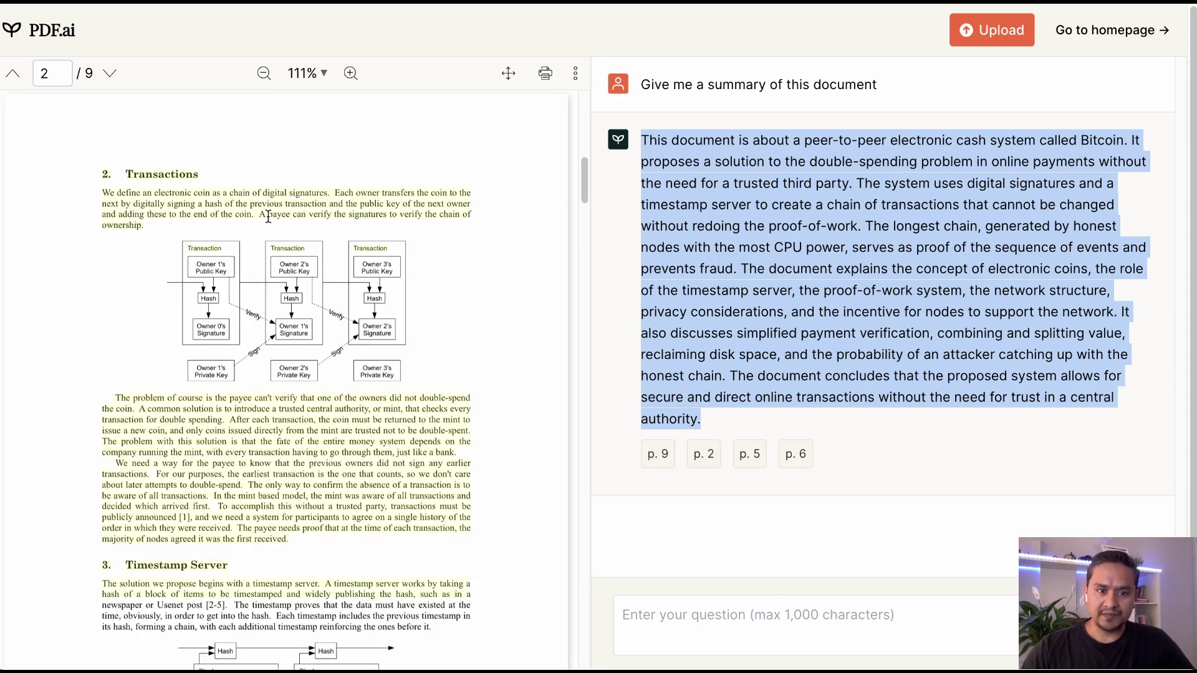
left_click(739, 464)
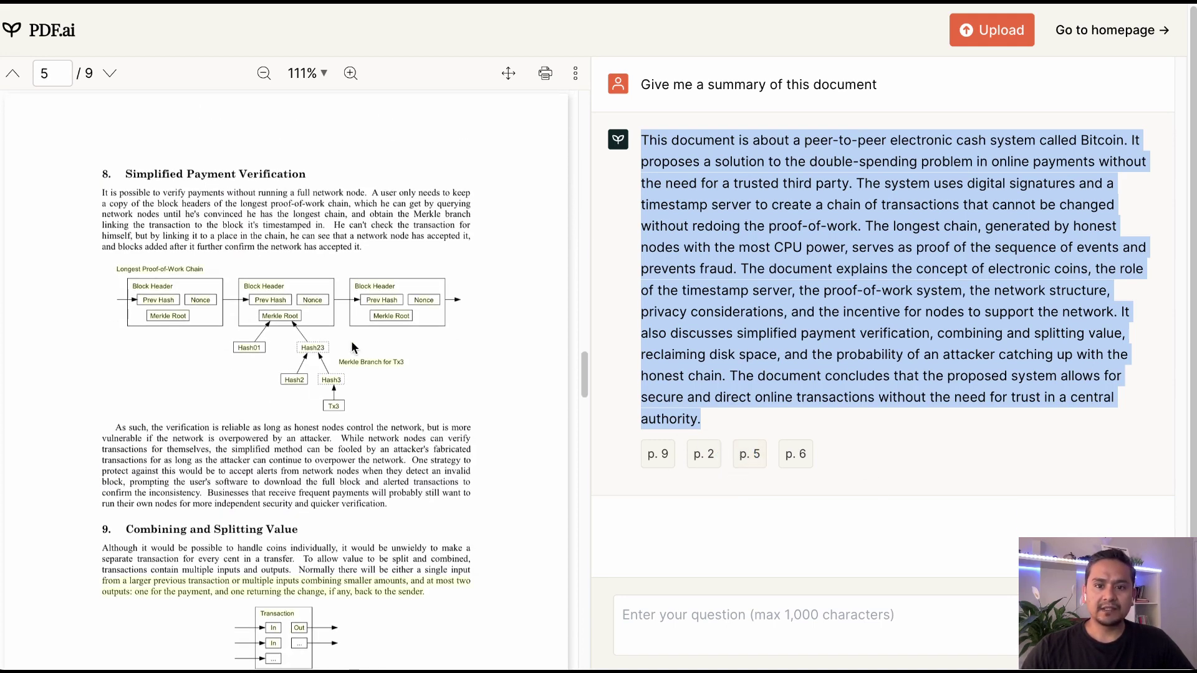
left_click(792, 459)
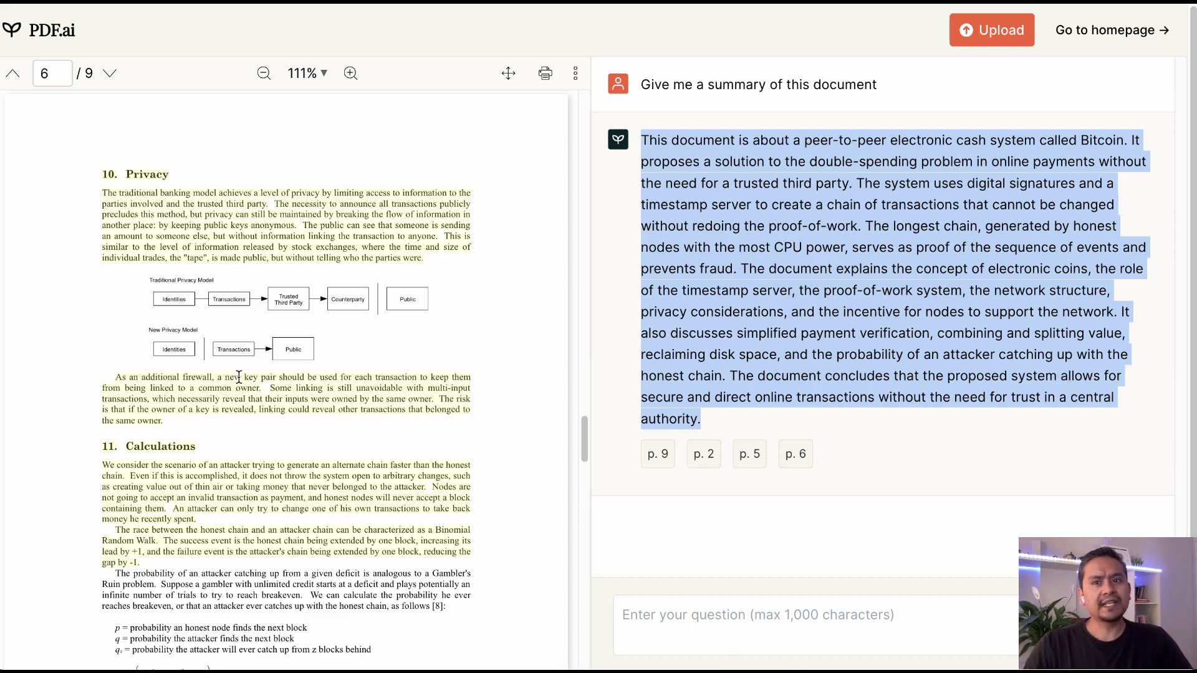
left_click(998, 37)
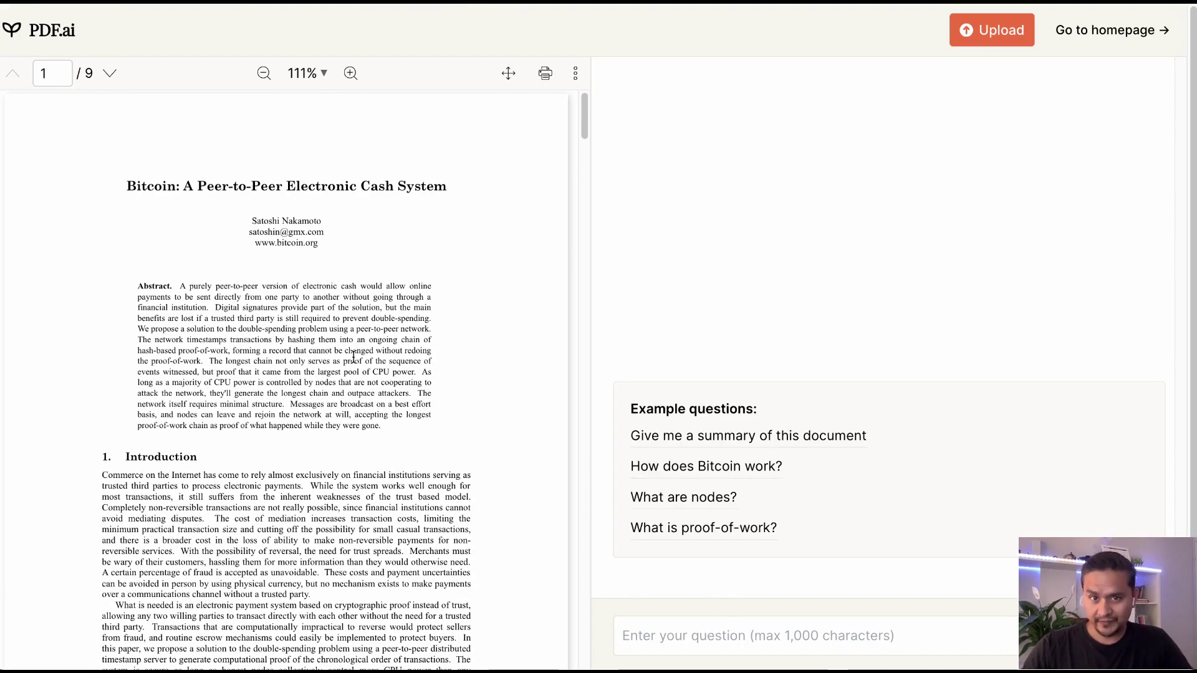
left_click(822, 635)
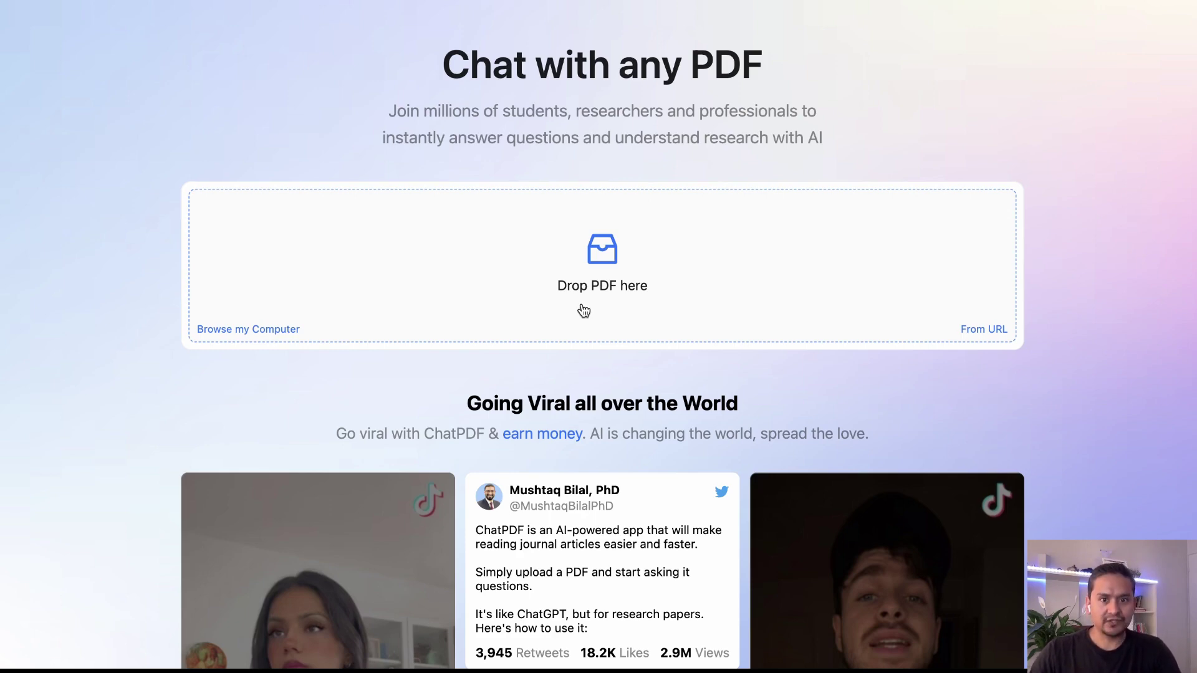
Step: Open the pricing on the ChatPDF site and compare the limits of the Free and Plus plans
scroll(582, 310, "down", 10)
left_click(427, 654)
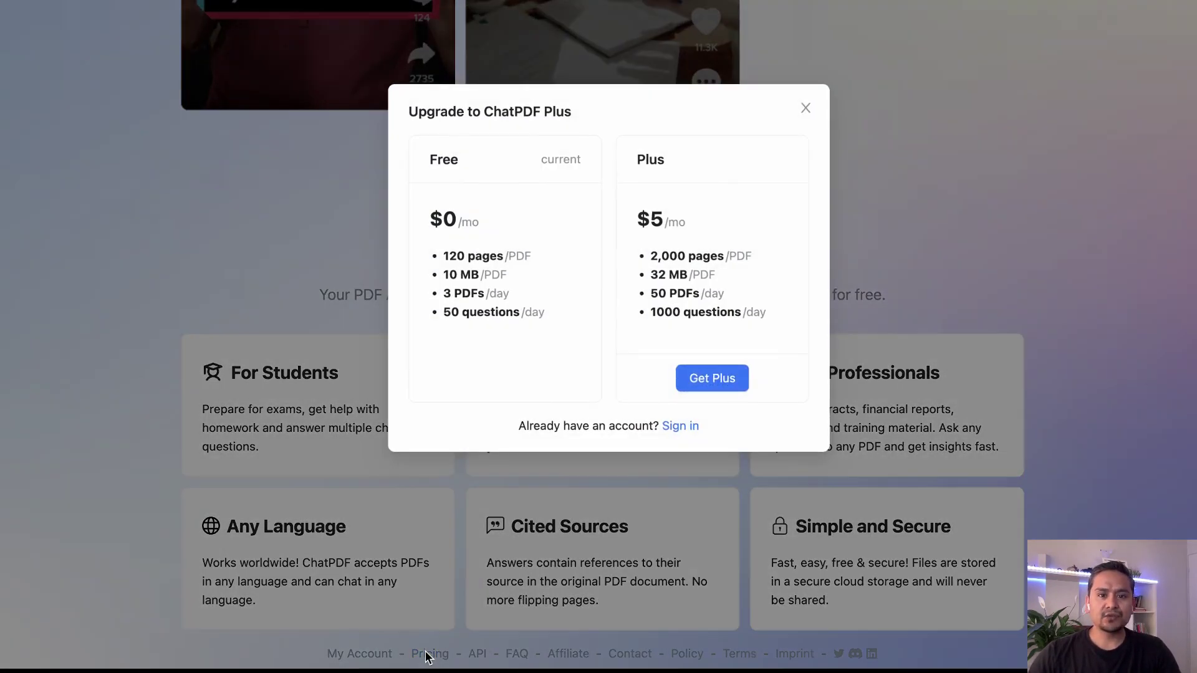
triple_click(429, 161)
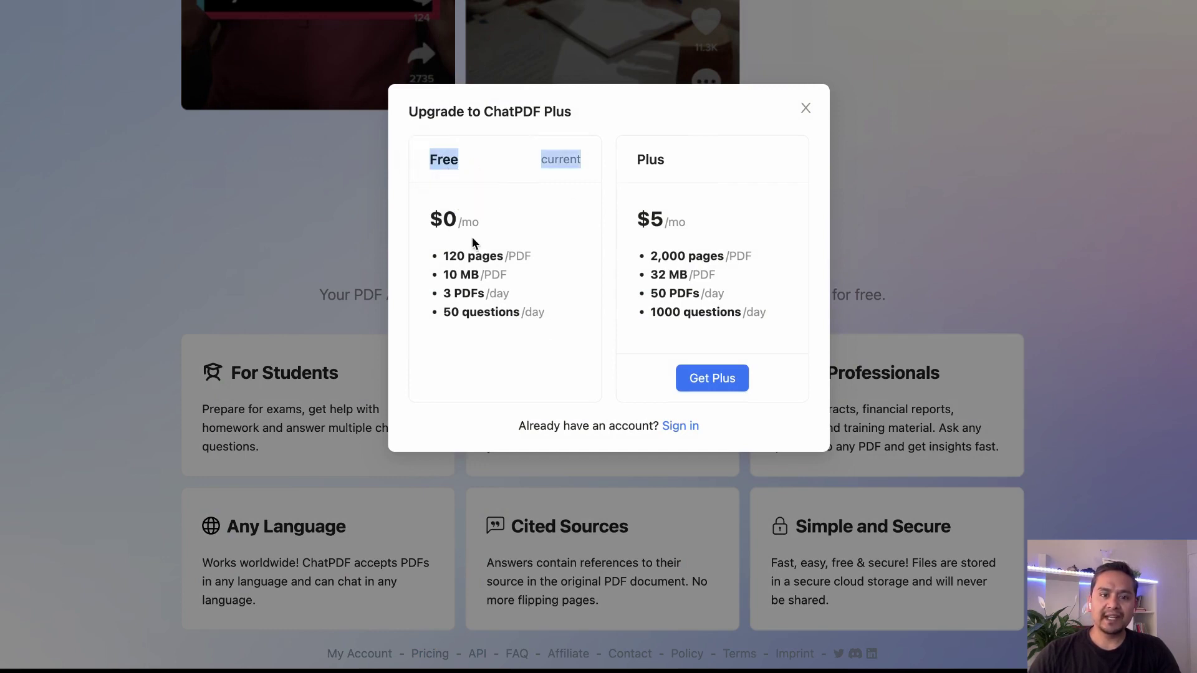
left_click(473, 237)
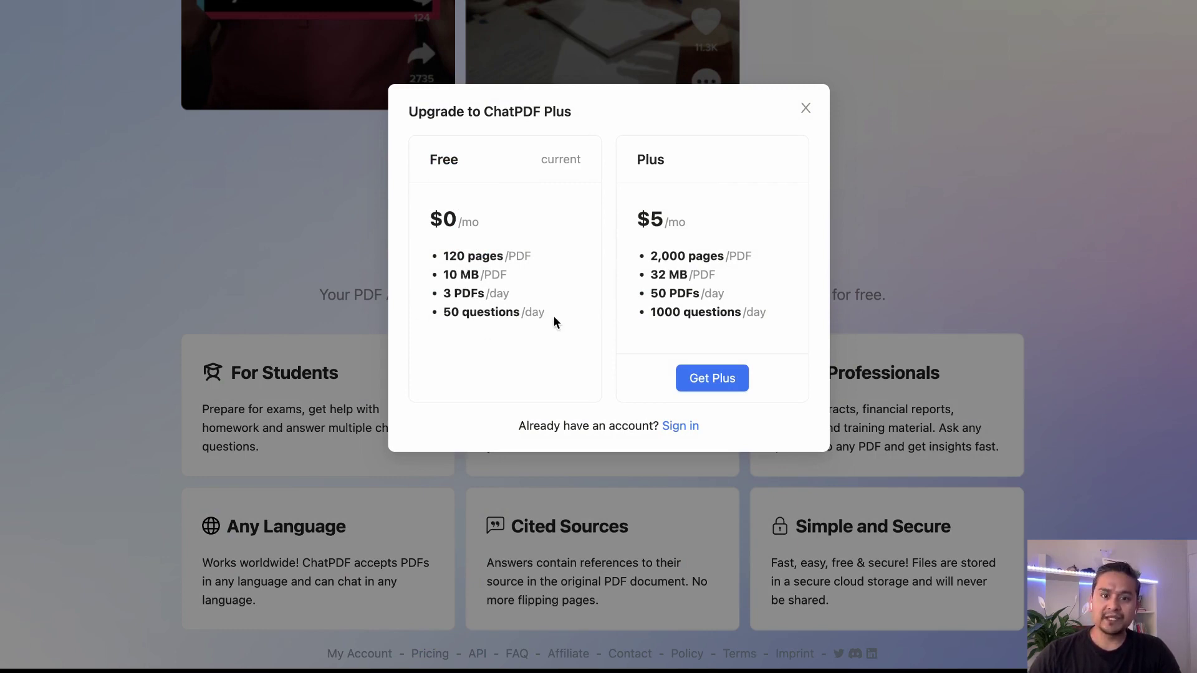
left_click_drag(552, 313, 416, 204)
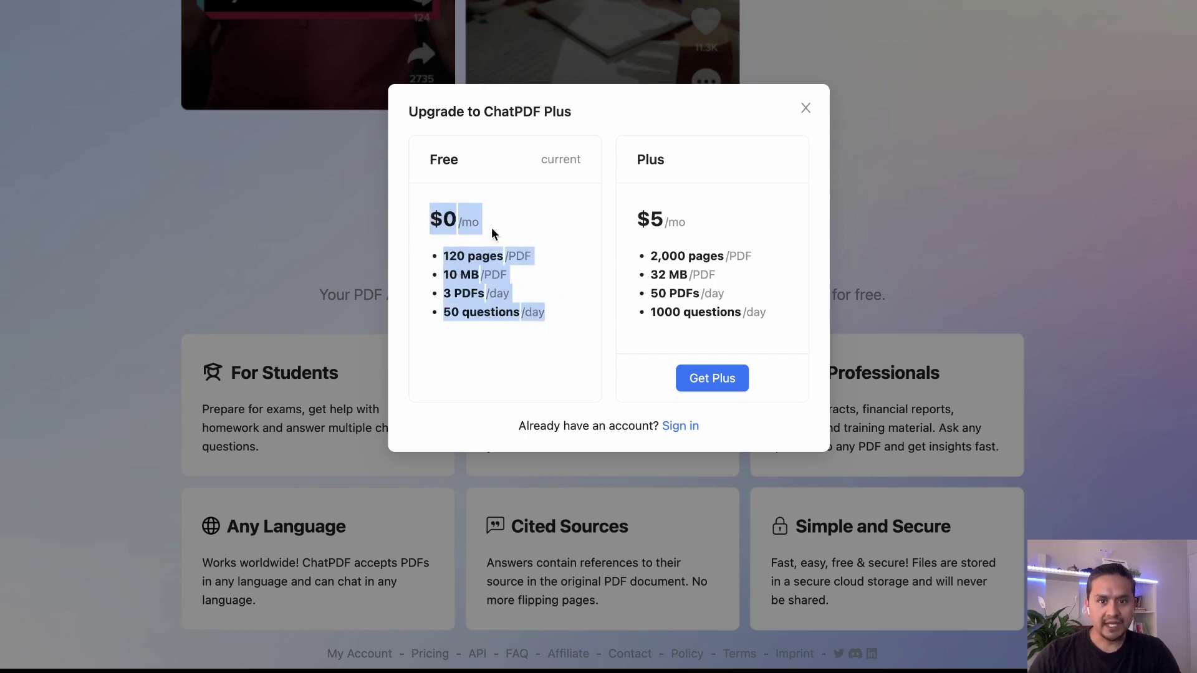
left_click_drag(639, 252, 755, 323)
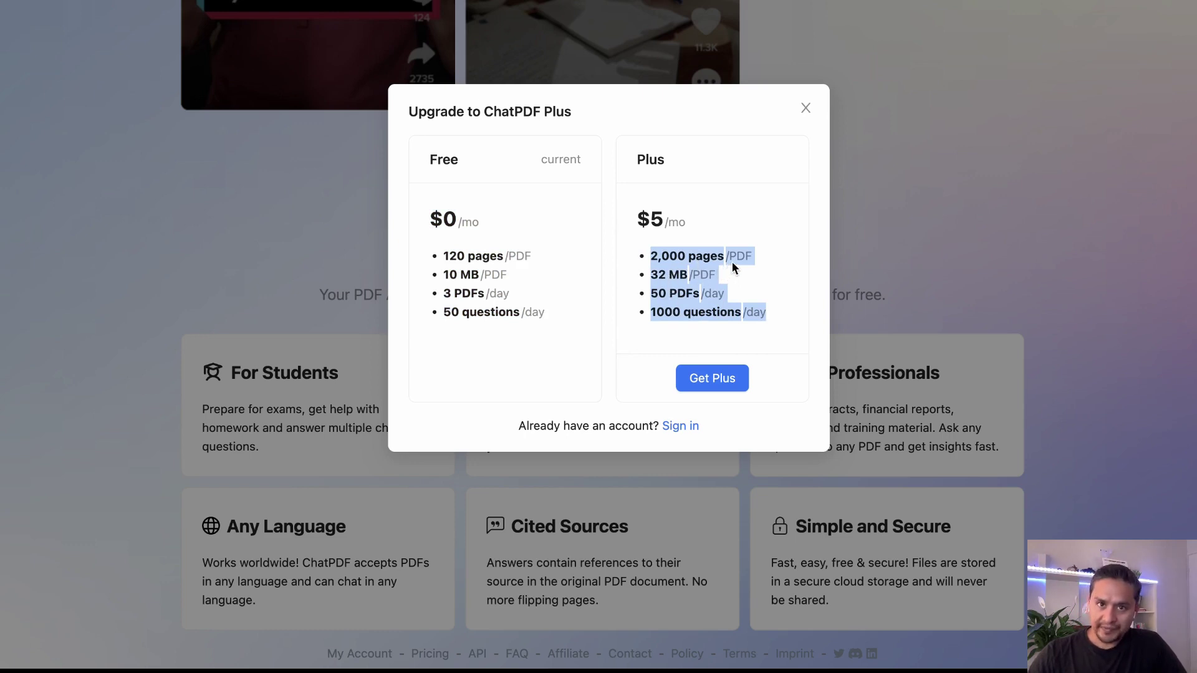
left_click(700, 236)
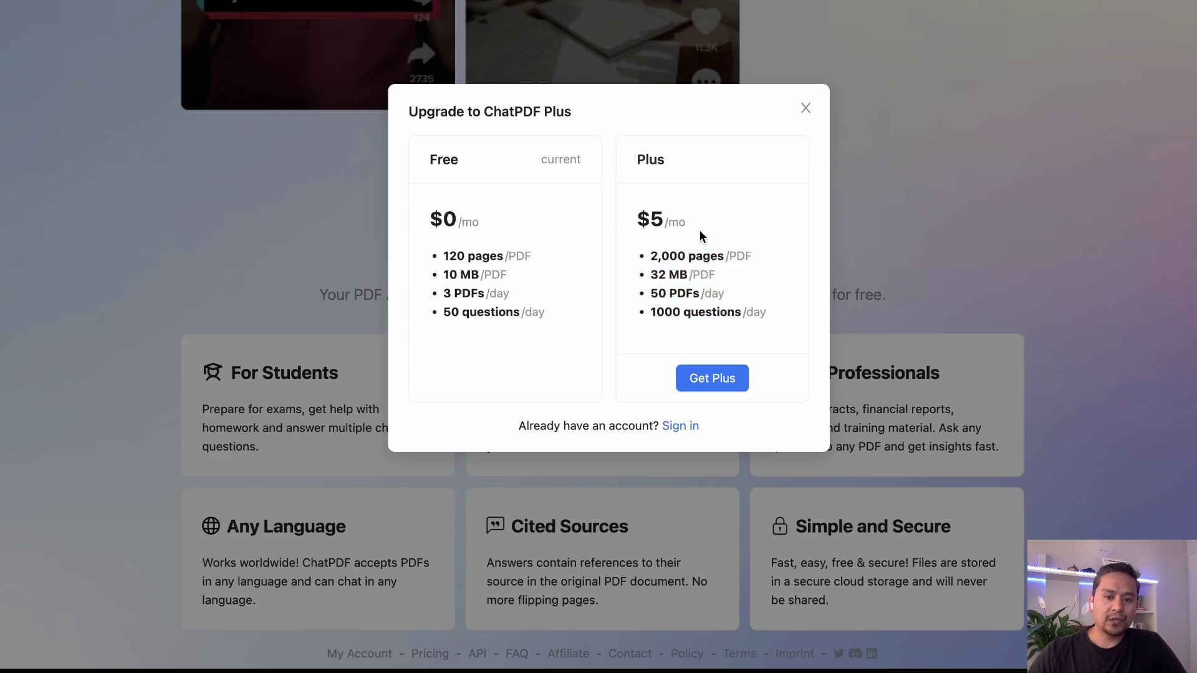
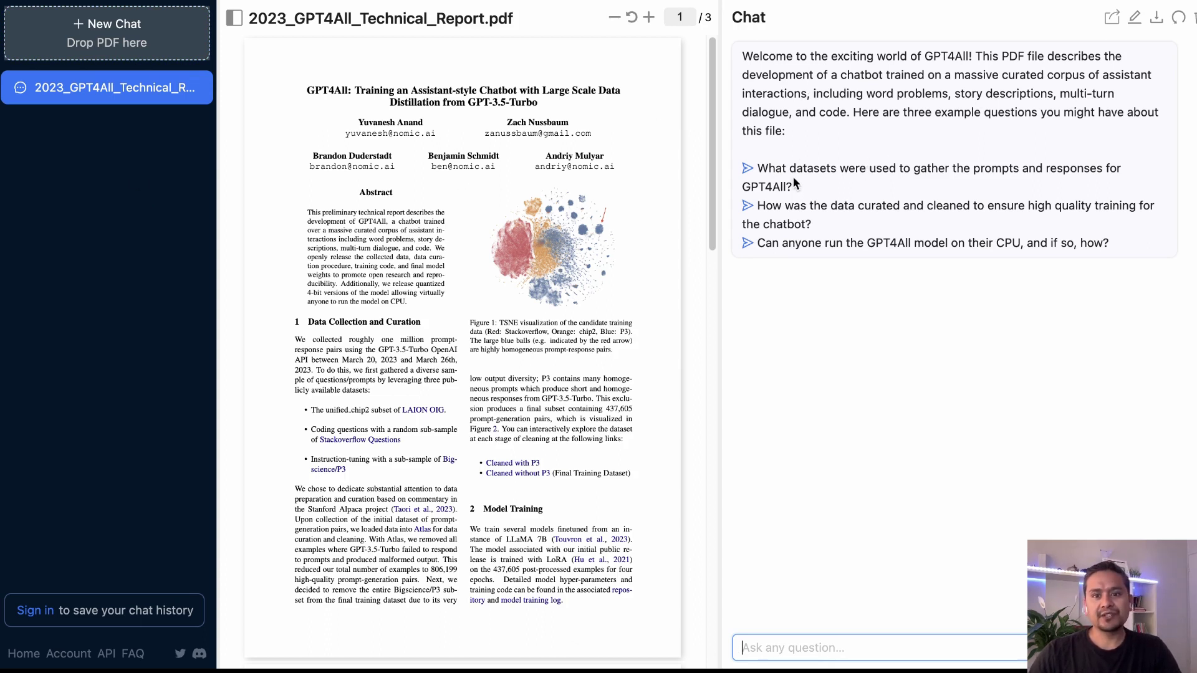
Step: Ask the suggested question "What datasets were used to gather the prompts and responses for GPT4All?" and show the answer's cited source in the PDF
left_click(762, 181)
left_click_drag(761, 167, 810, 189)
key("ctrl+c")
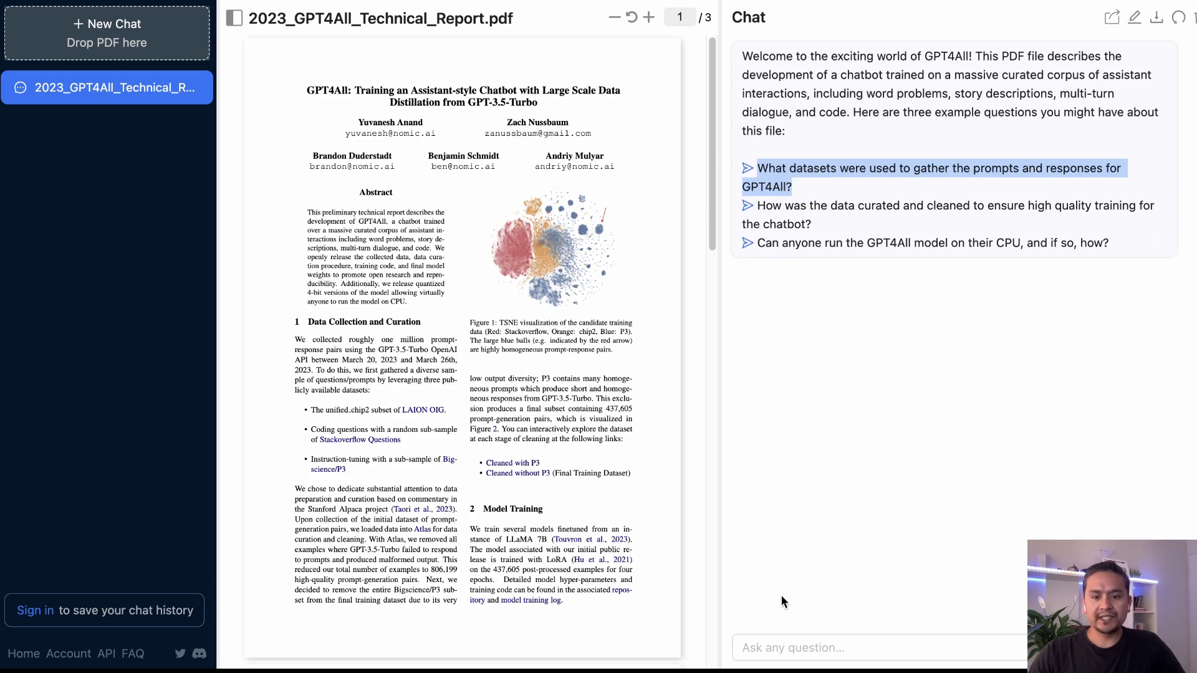
left_click(786, 644)
key("ctrl+v")
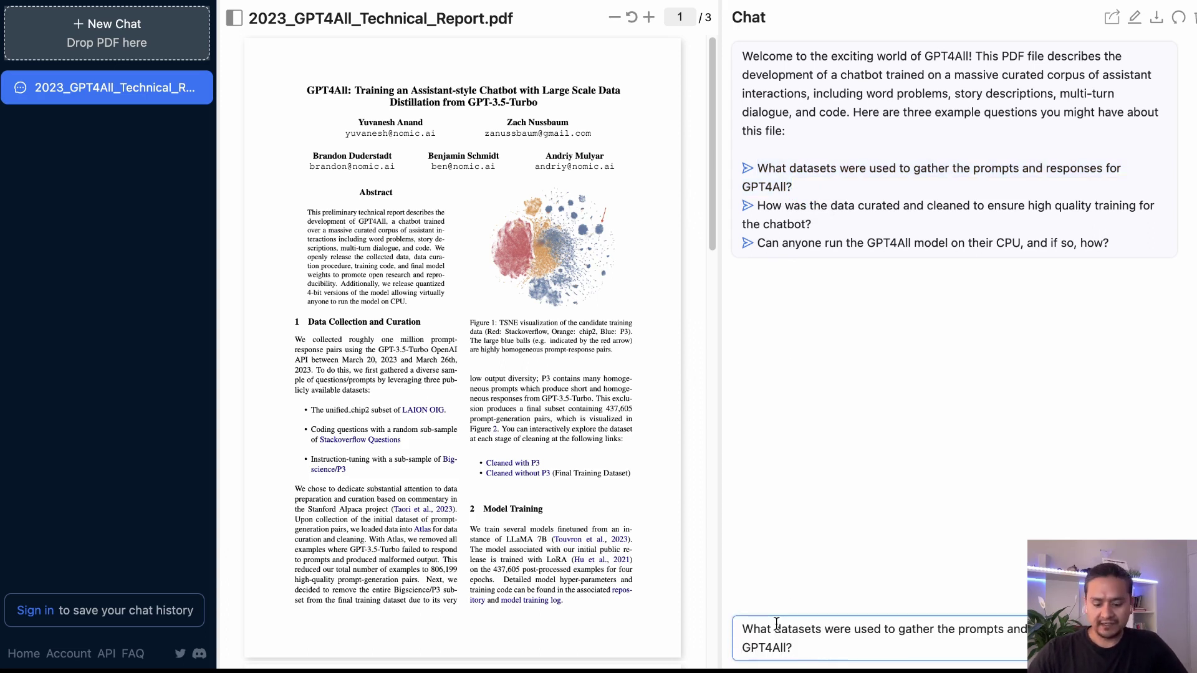
key("Return")
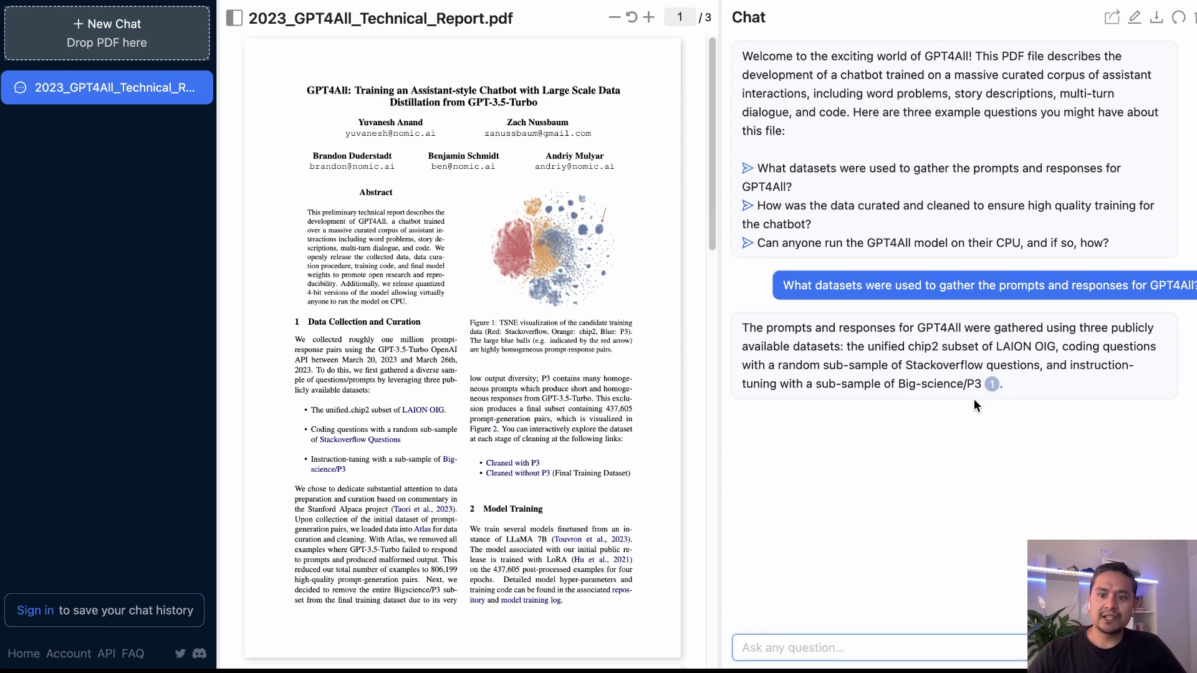
left_click(992, 385)
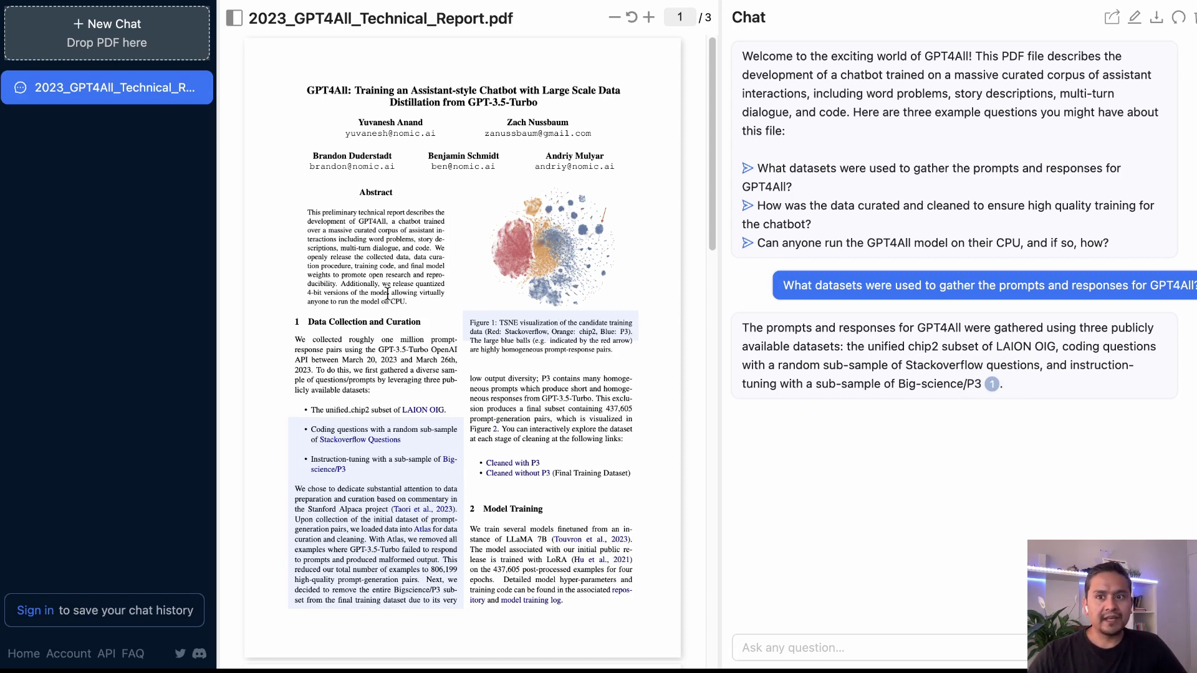
Step: Look at the chat's sharing options and rename the chat to "pdf"
left_click(1112, 17)
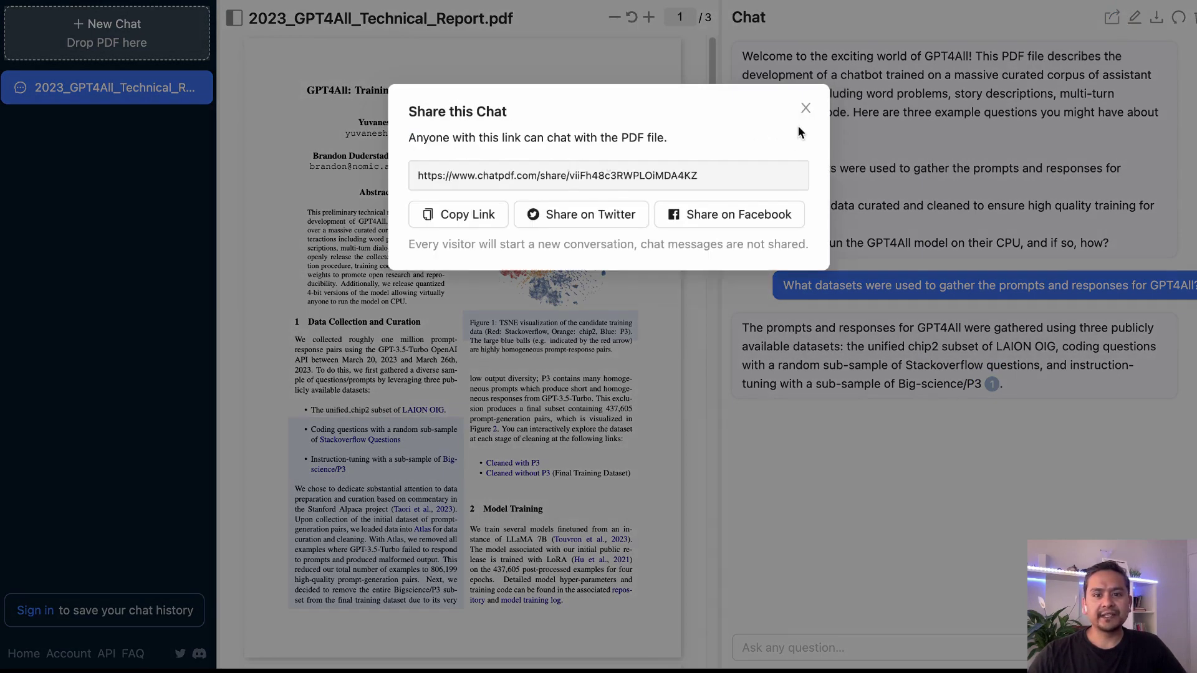
left_click(806, 108)
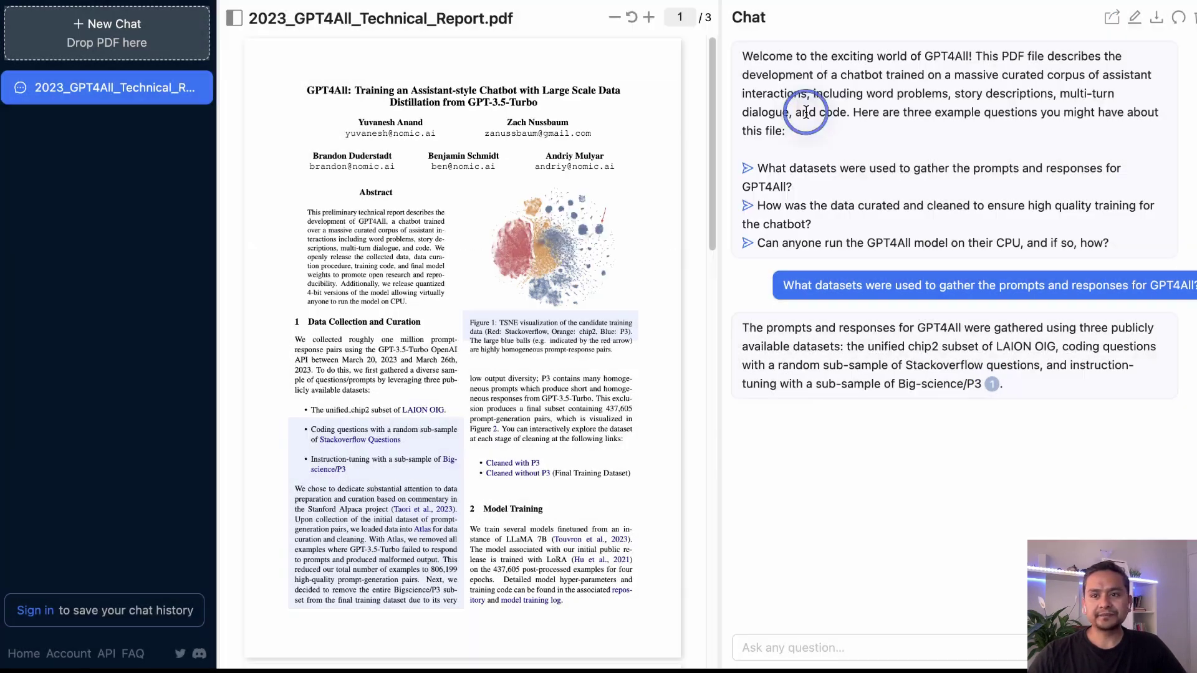
left_click(1134, 25)
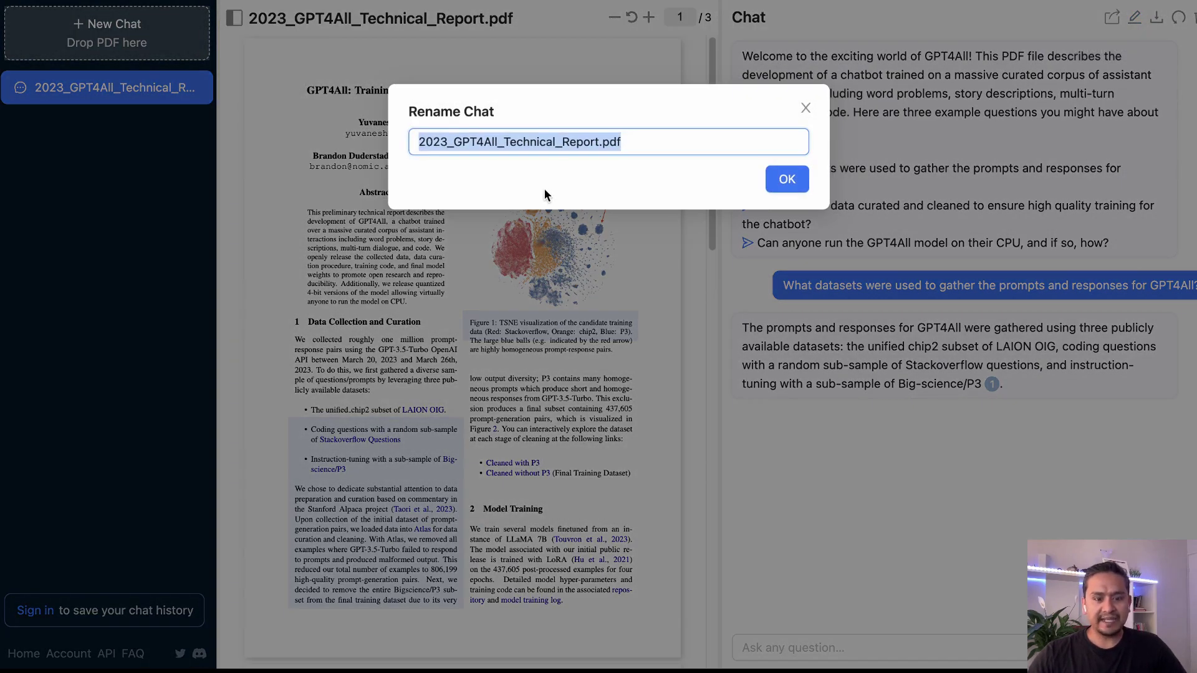
type("pdf")
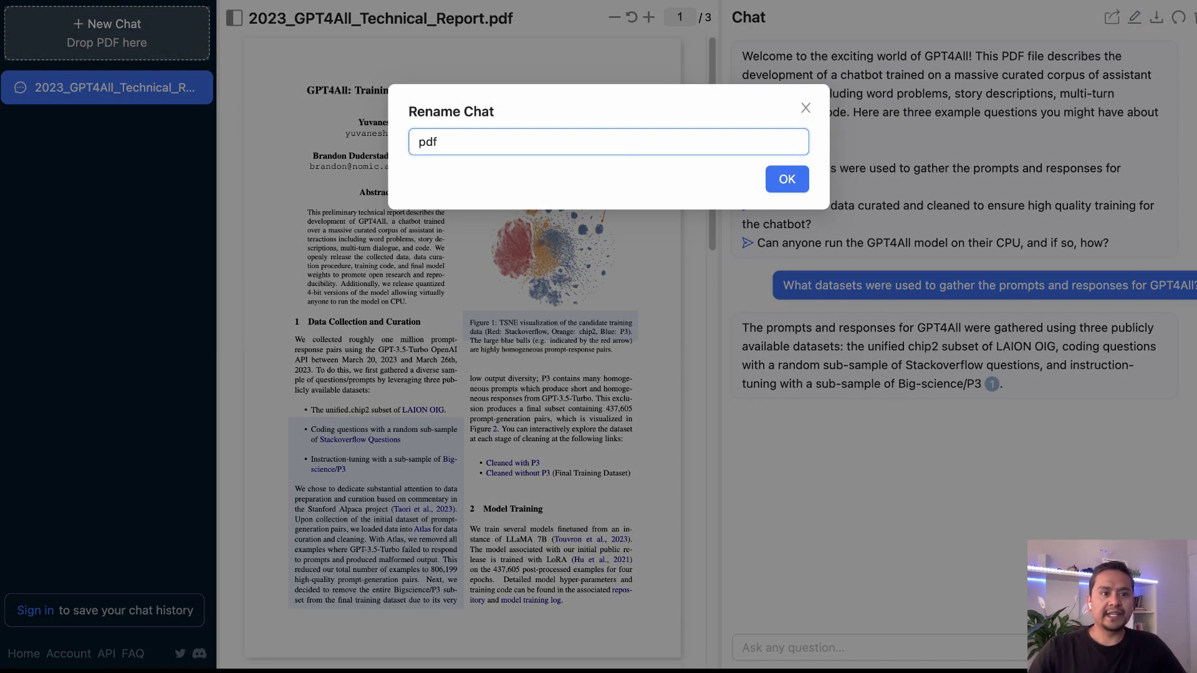
left_click(787, 179)
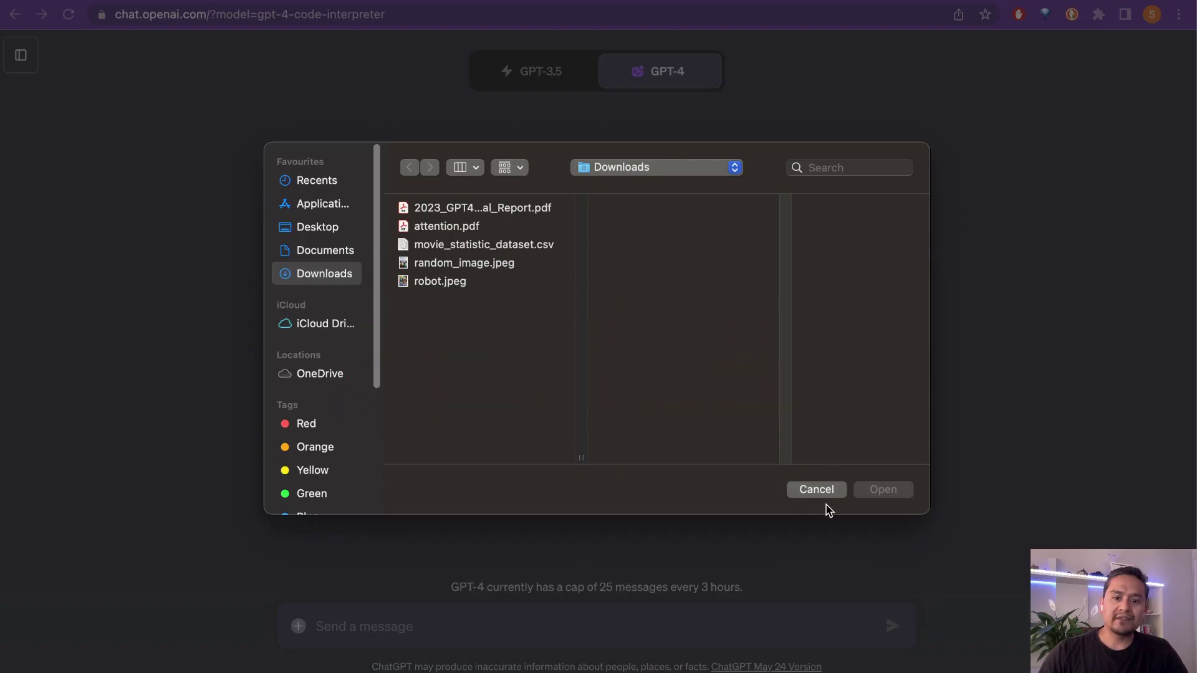
Step: In ChatGPT, cancel the file selection, set GPT-4 to Plugins mode and check that the AskYourPDF plugin is enabled
left_click(828, 490)
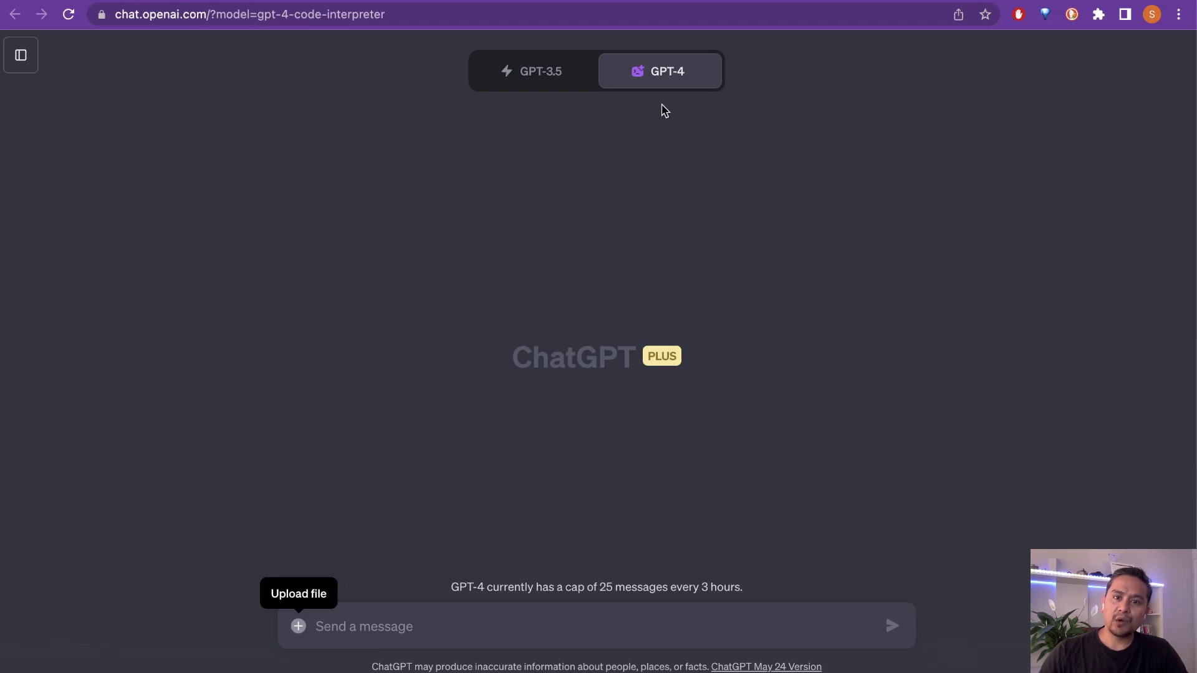
mouse_move(679, 70)
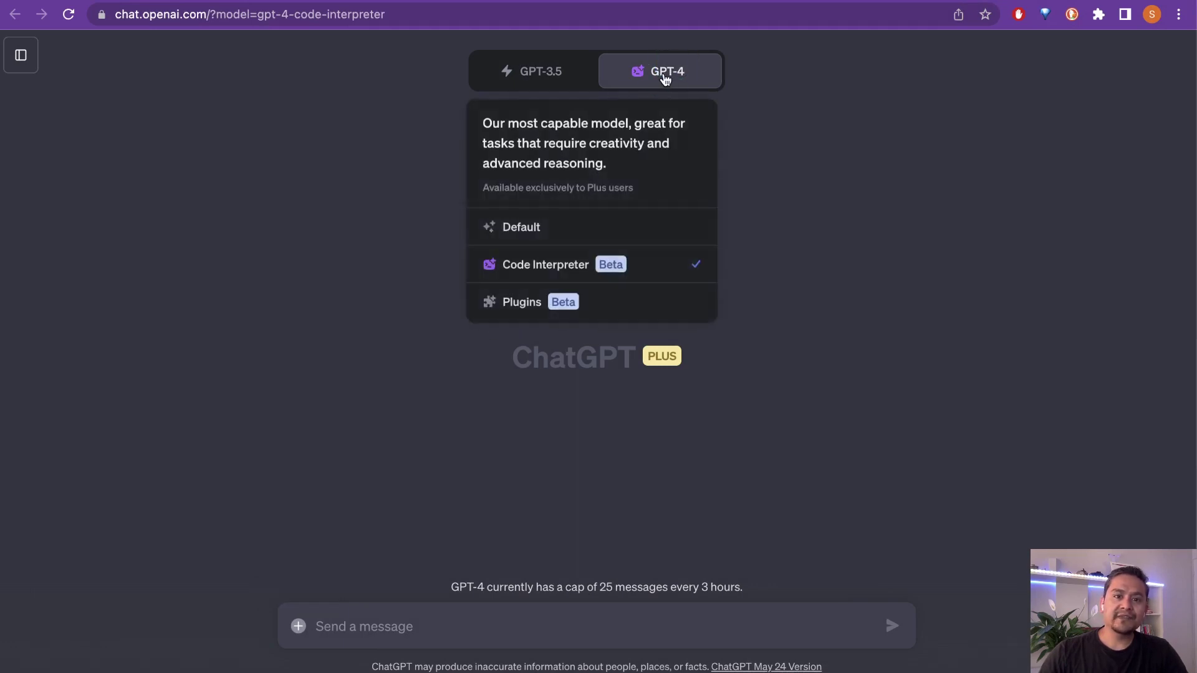
left_click(521, 308)
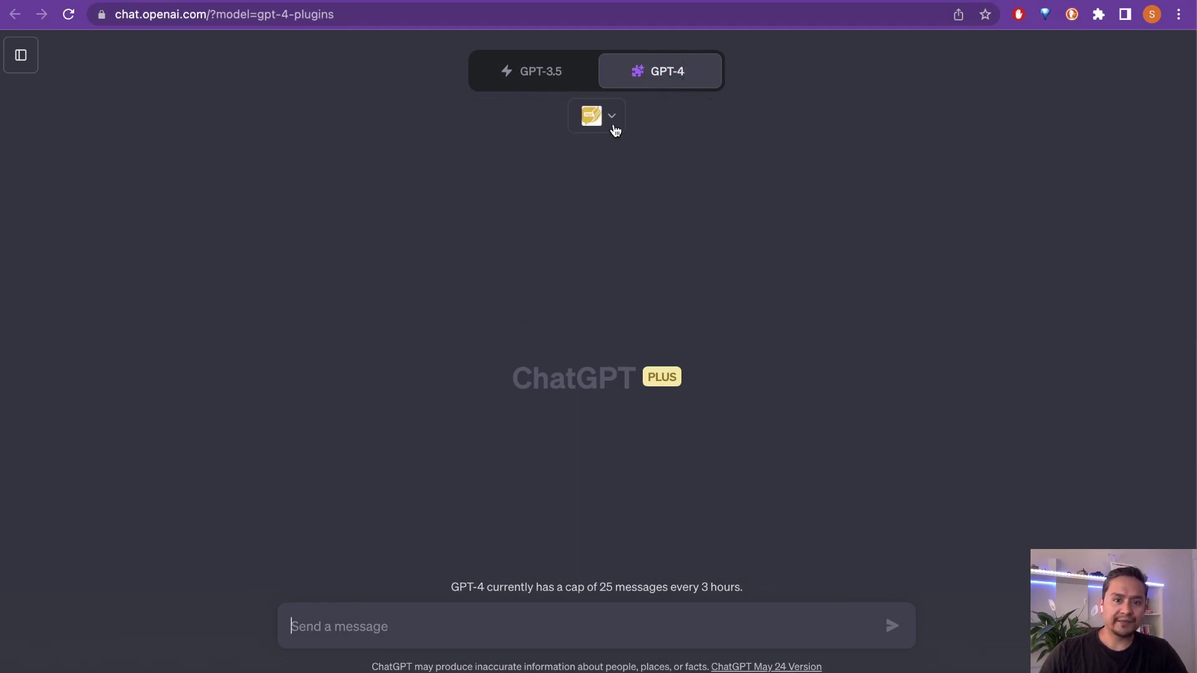
left_click(611, 124)
mouse_move(511, 184)
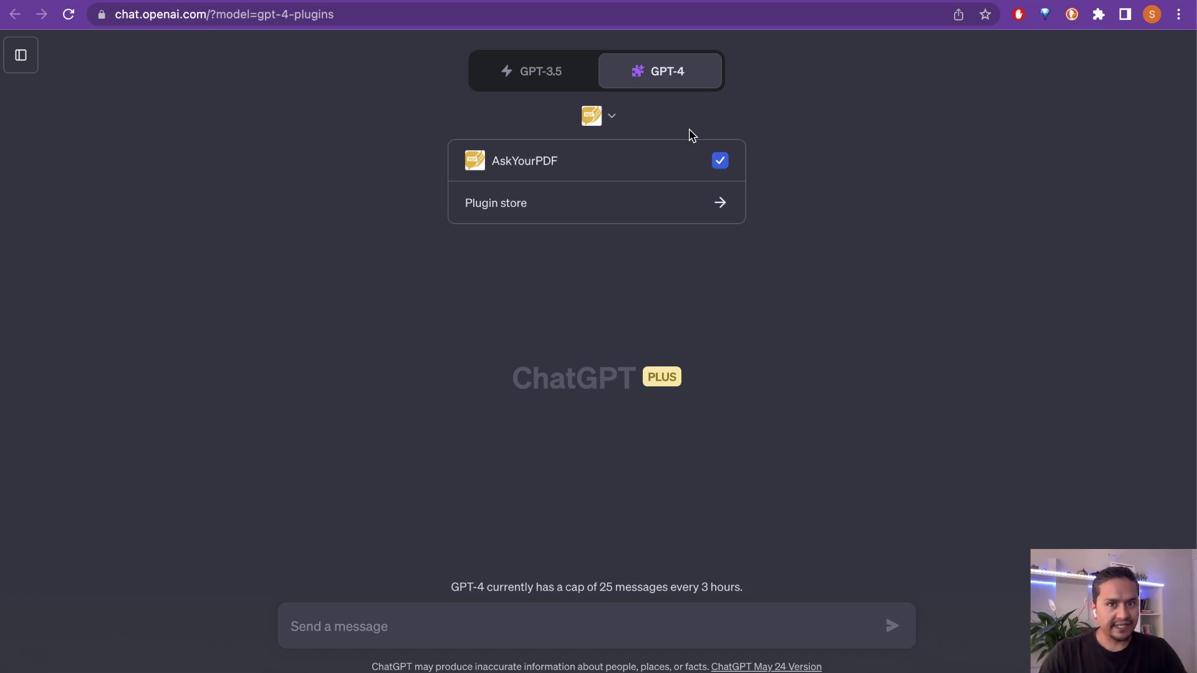
mouse_move(722, 58)
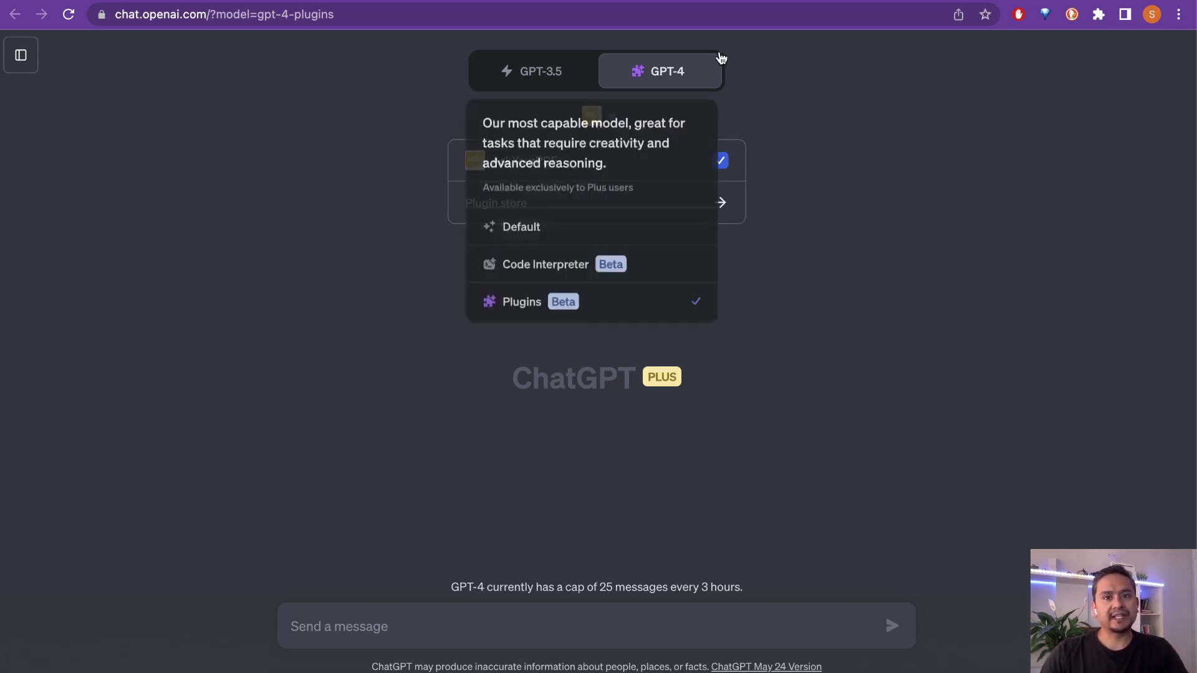
Step: Copy the web address of 2023_GPT4All_Technical_Report.pdf from its open browser page
key("ctrl+Tab")
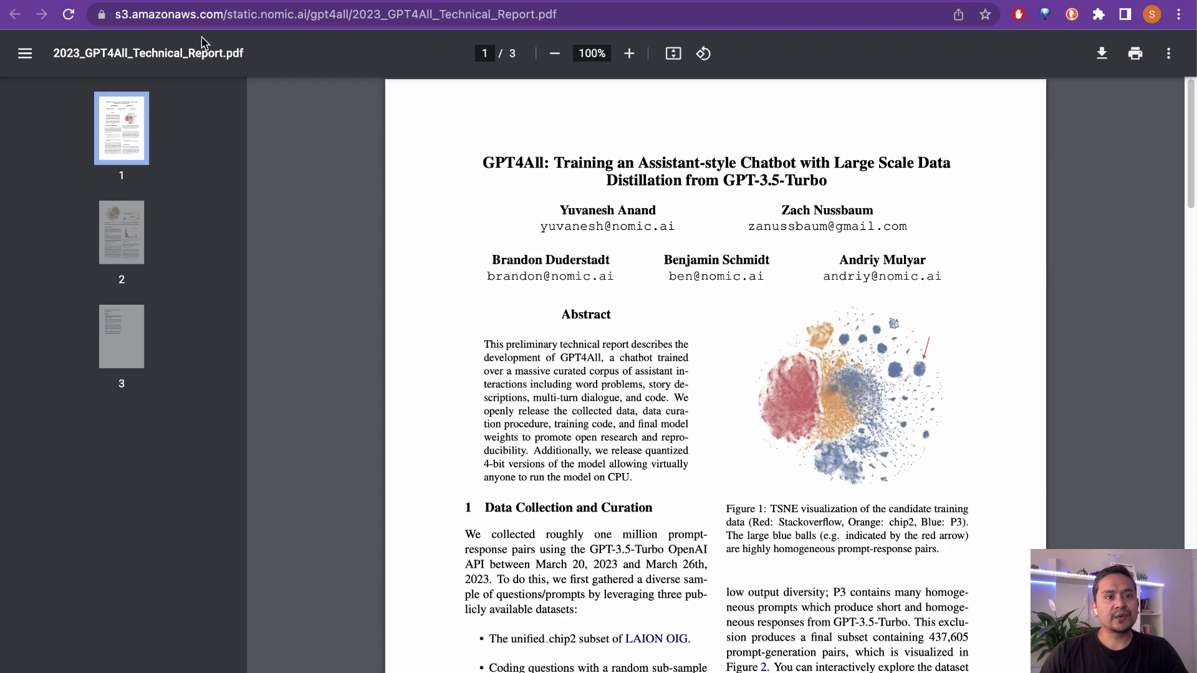
left_click(360, 16)
key("super+c")
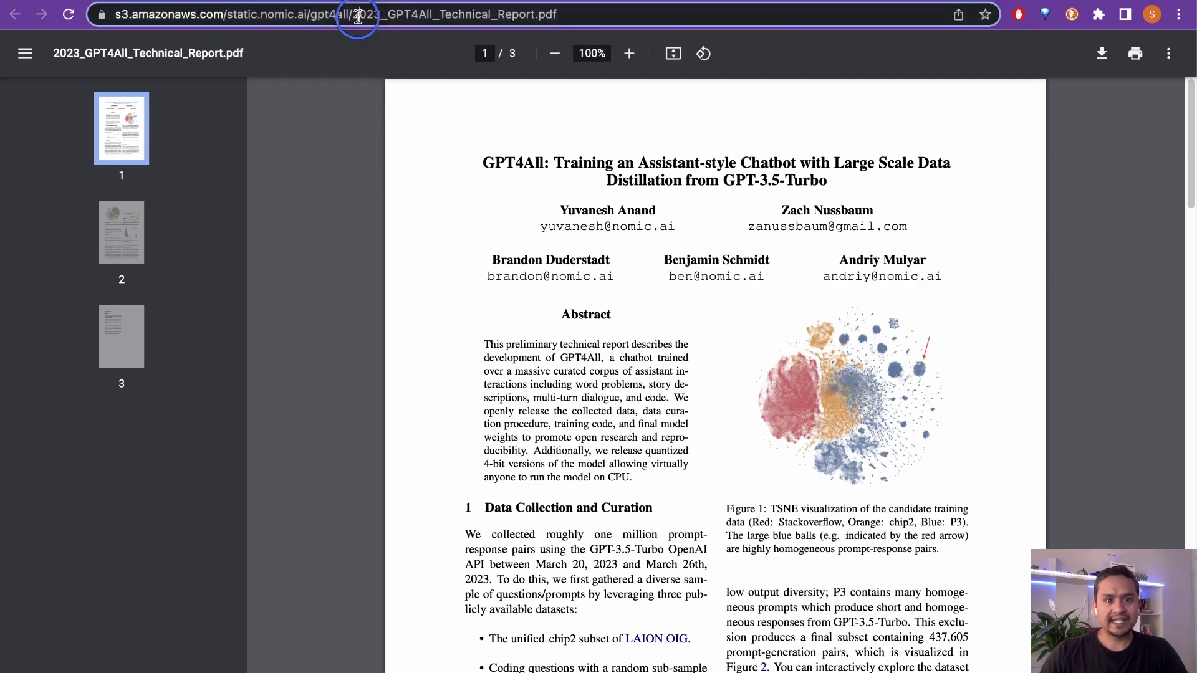
right_click(359, 16)
left_click(399, 155)
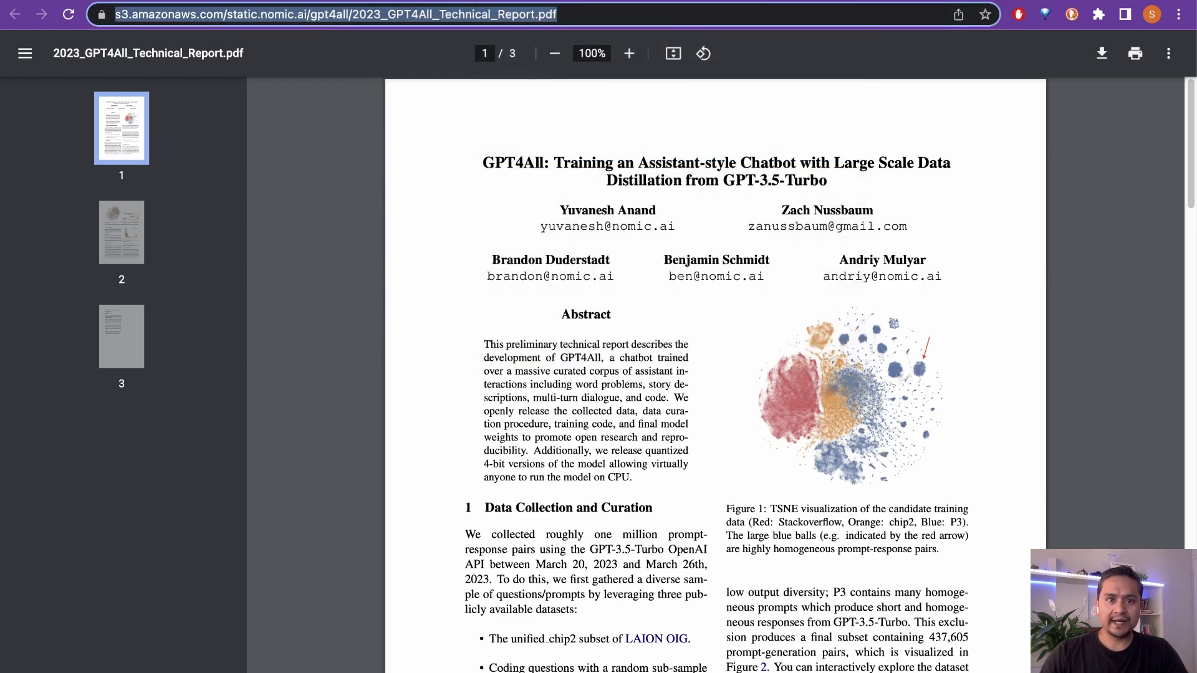
Step: In ChatGPT, send the prompt "summarize the pdf" followed on a new line by the copied address of 2023_GPT4All_Technical_Report.pdf
key("ctrl+shift+Tab")
left_click(462, 630)
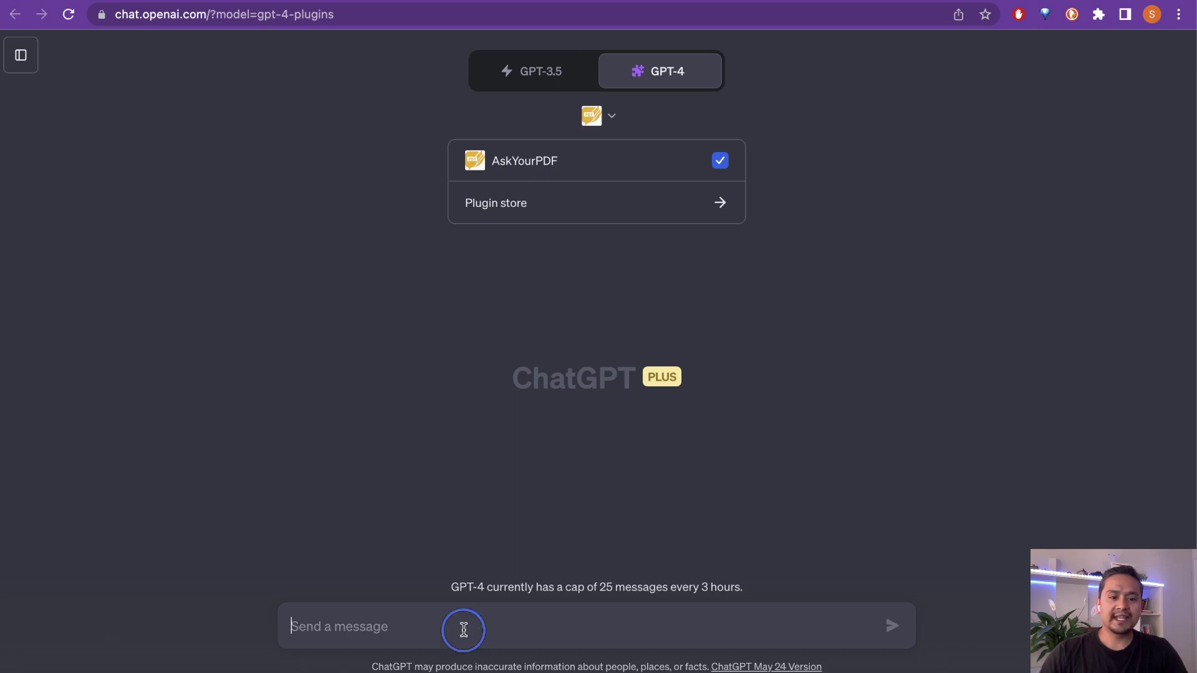
type("summa")
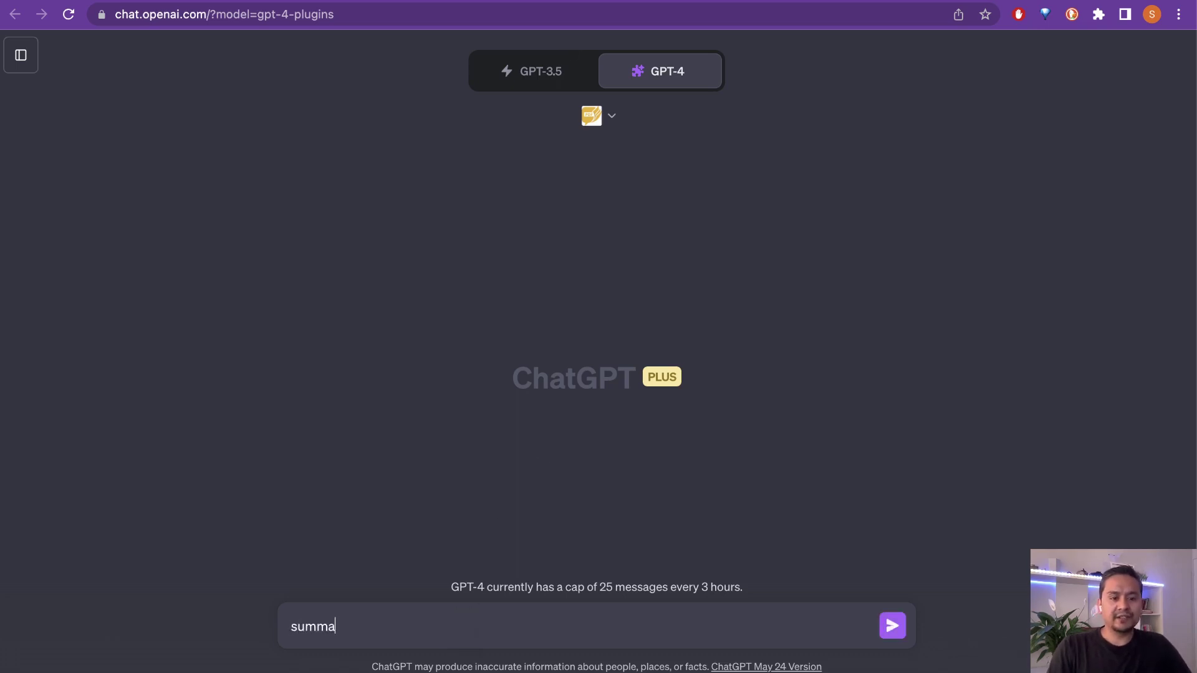
type("rize the p")
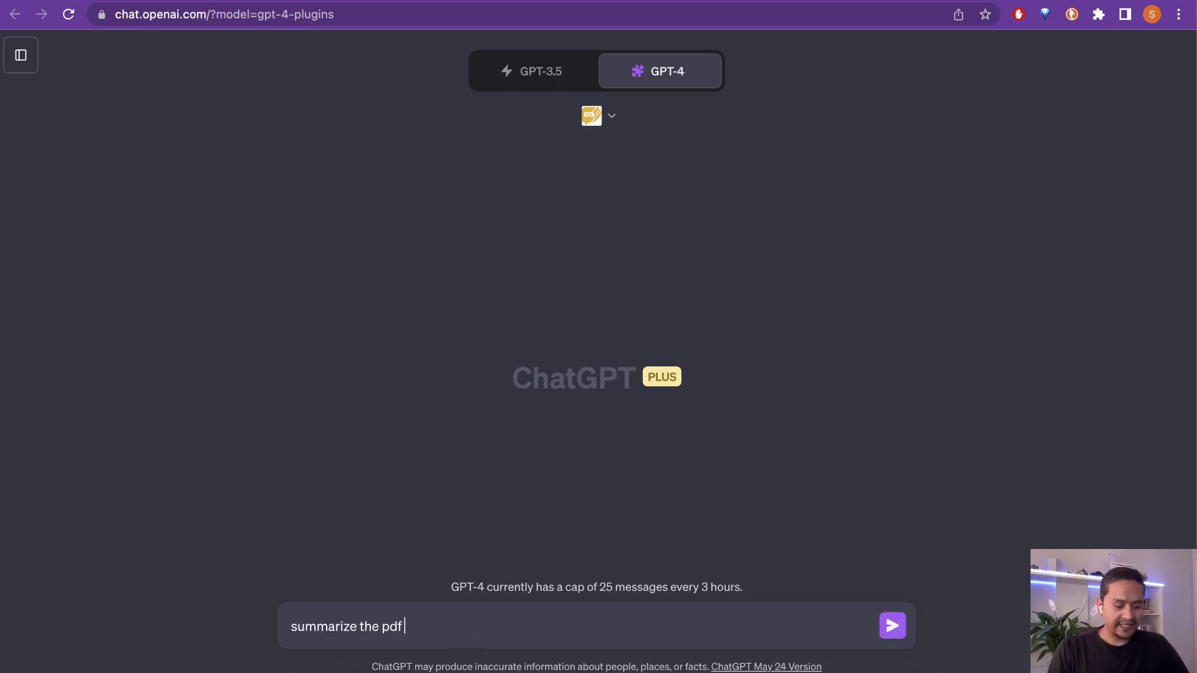
type("df")
key("shift+Return")
key("super+v")
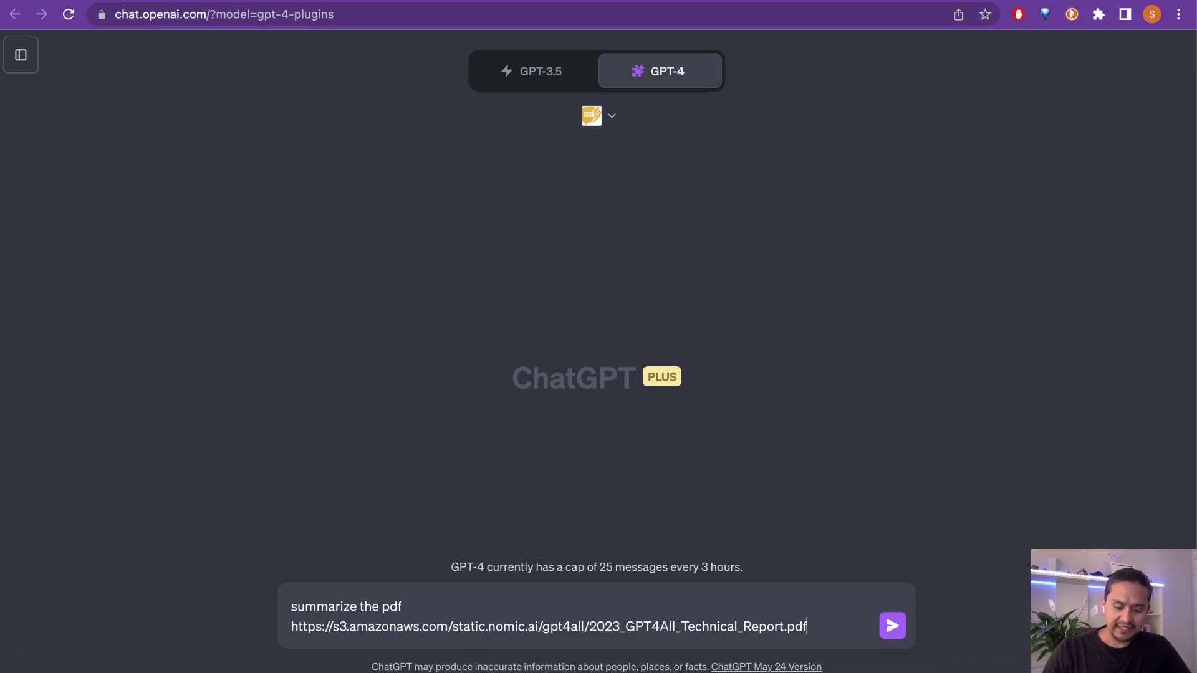
key("Return")
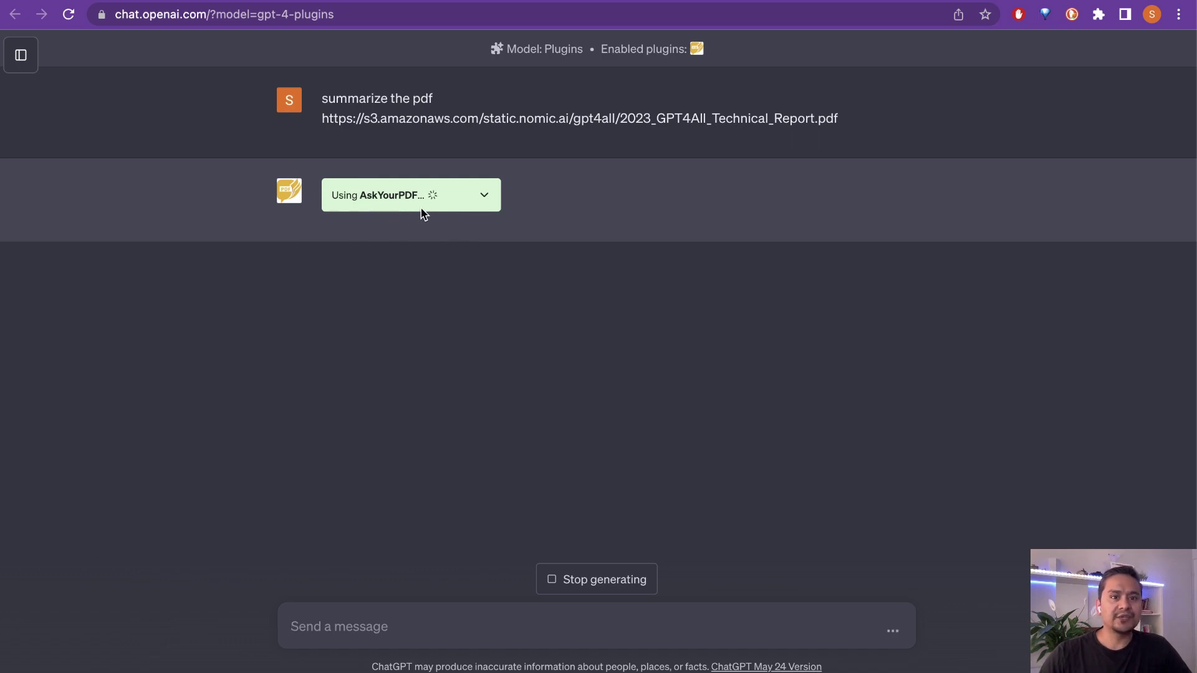
Step: Expand the AskYourPDF plugin details and examine its request, its response and ChatGPT's summary of the report
left_click(485, 195)
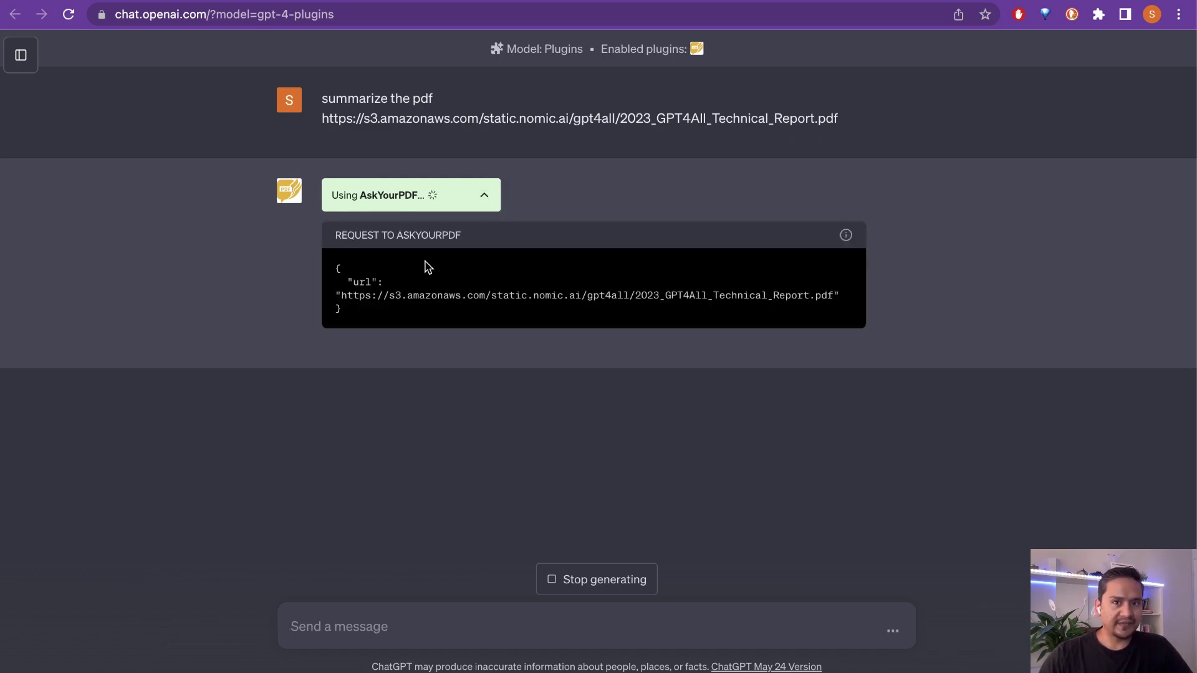
left_click(485, 195)
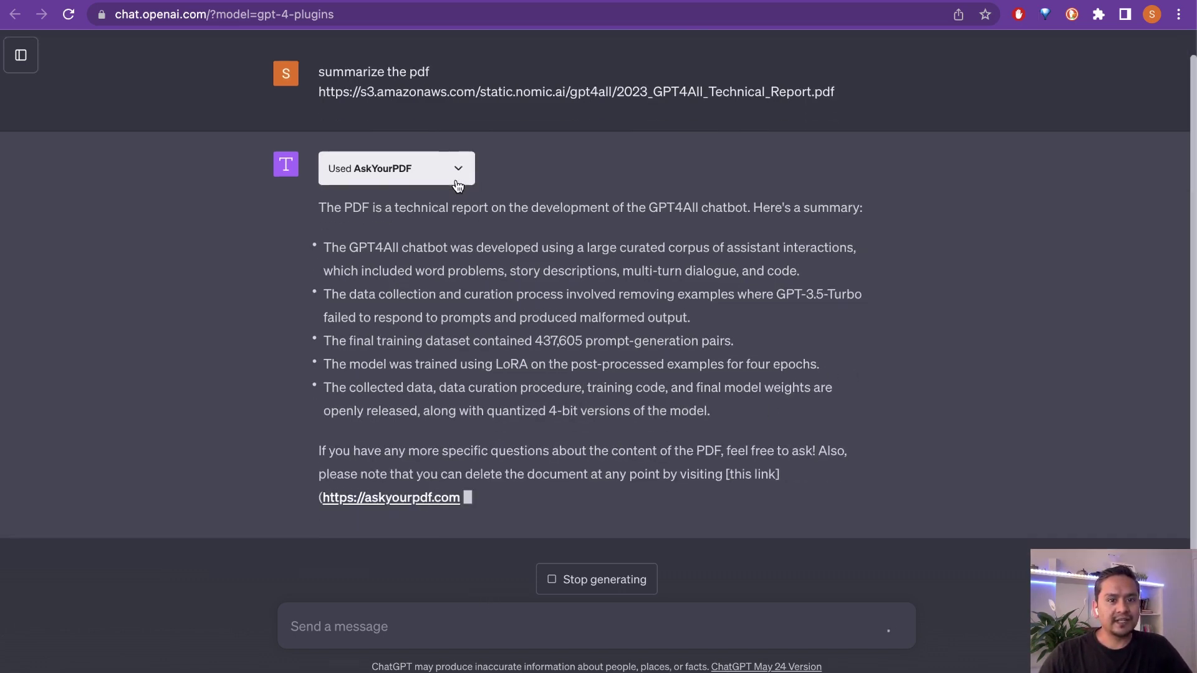
left_click(457, 170)
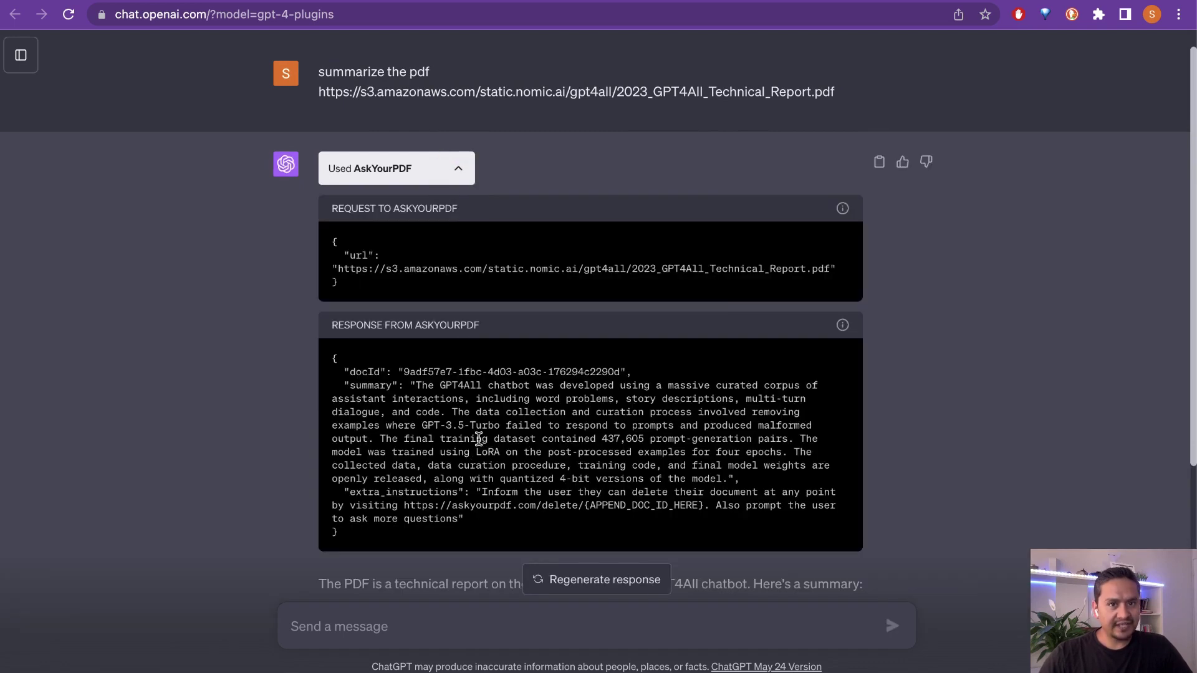
left_click_drag(332, 243, 344, 302)
left_click(333, 358)
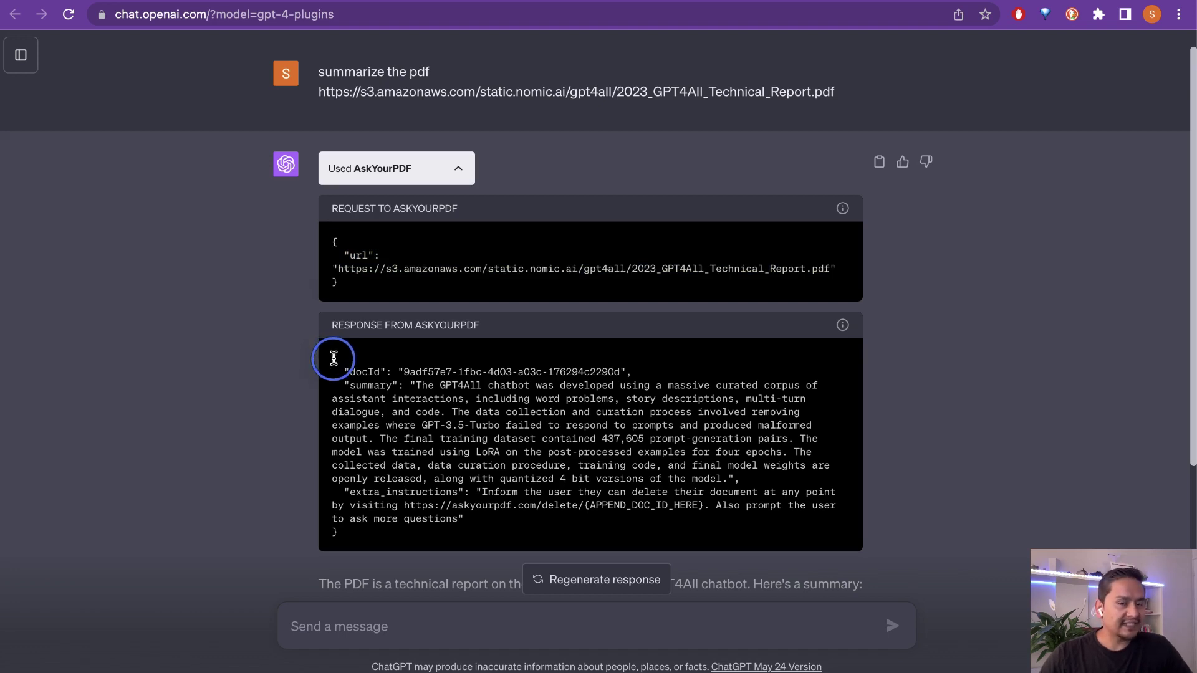
left_click_drag(334, 359, 368, 538)
left_click(454, 527)
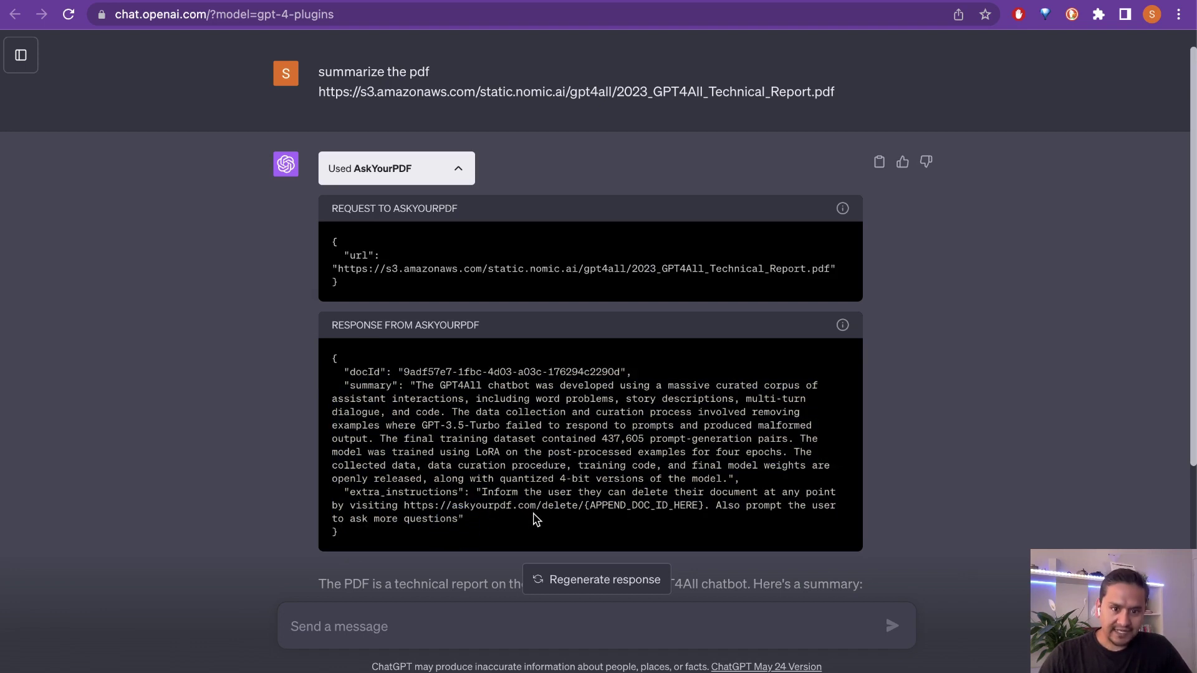
scroll(642, 536, "down", 1)
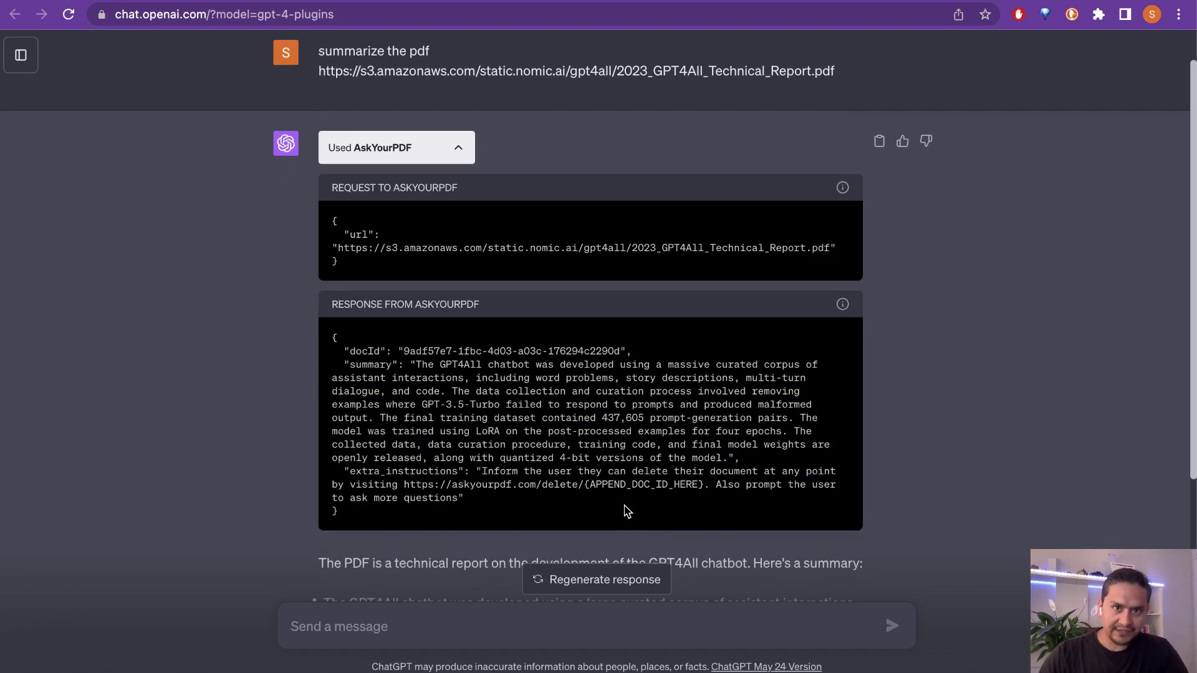
scroll(627, 509, "down", 10)
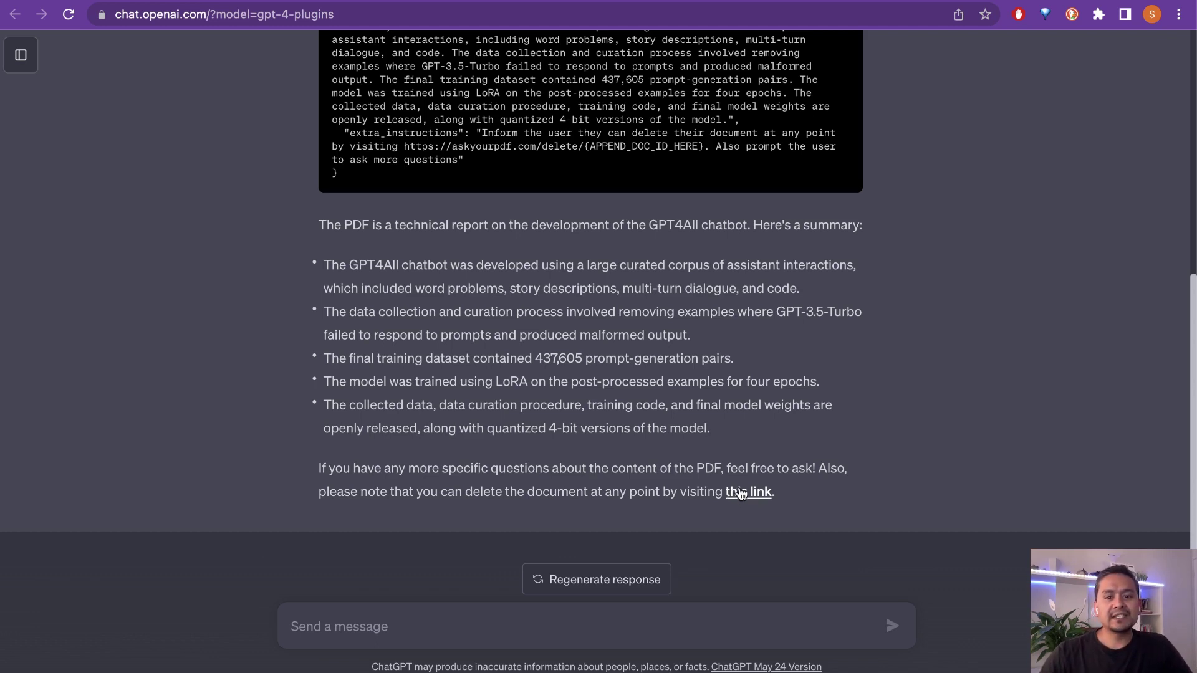
Step: Delete the document from AskYourPDF through the deletion link in ChatGPT's answer and return to the ChatGPT conversation
left_click(738, 494)
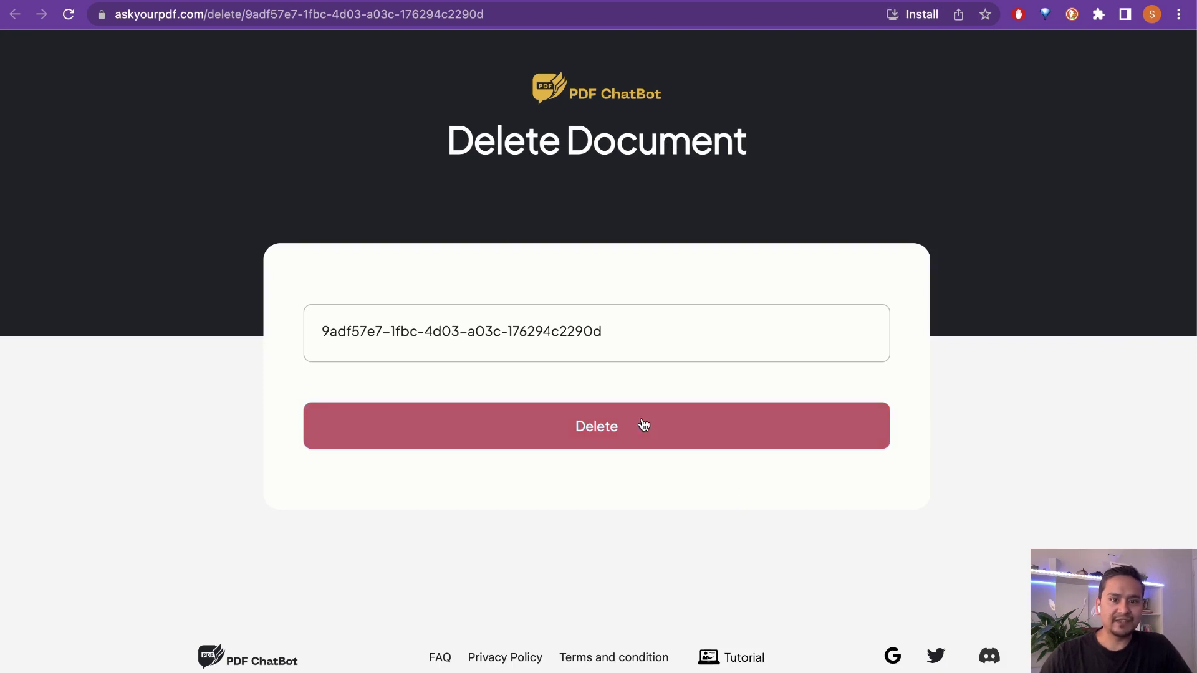
left_click(612, 430)
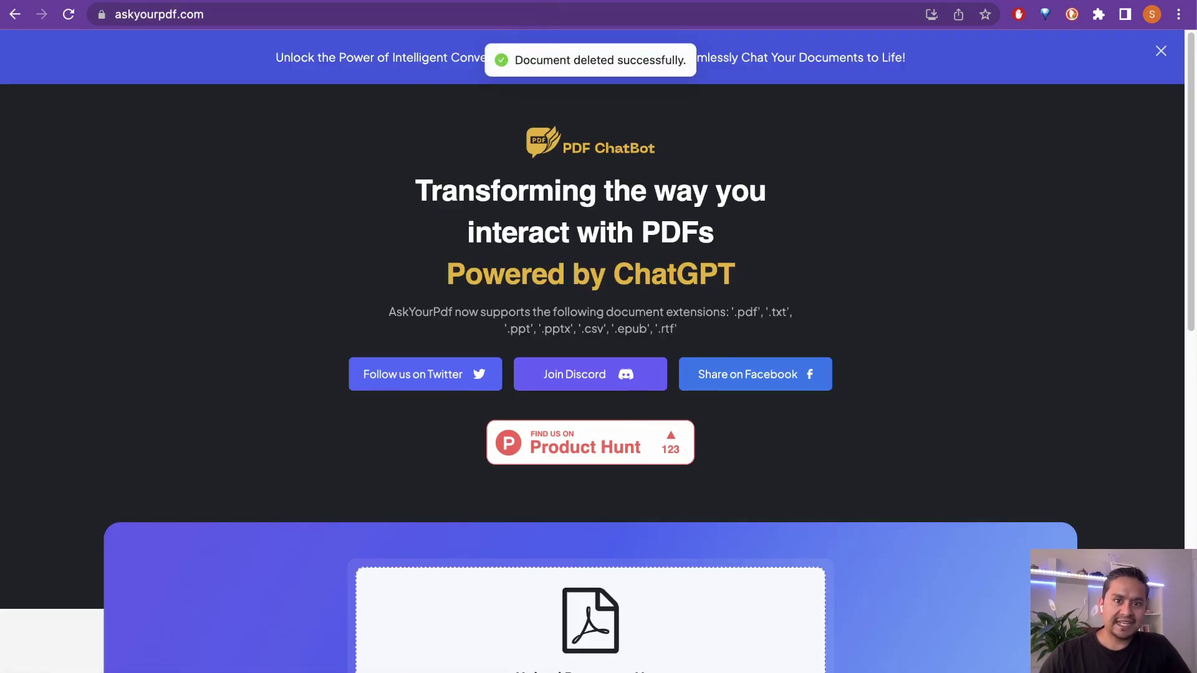
left_click(541, 2)
scroll(438, 480, "up", 1)
scroll(437, 480, "up", 5)
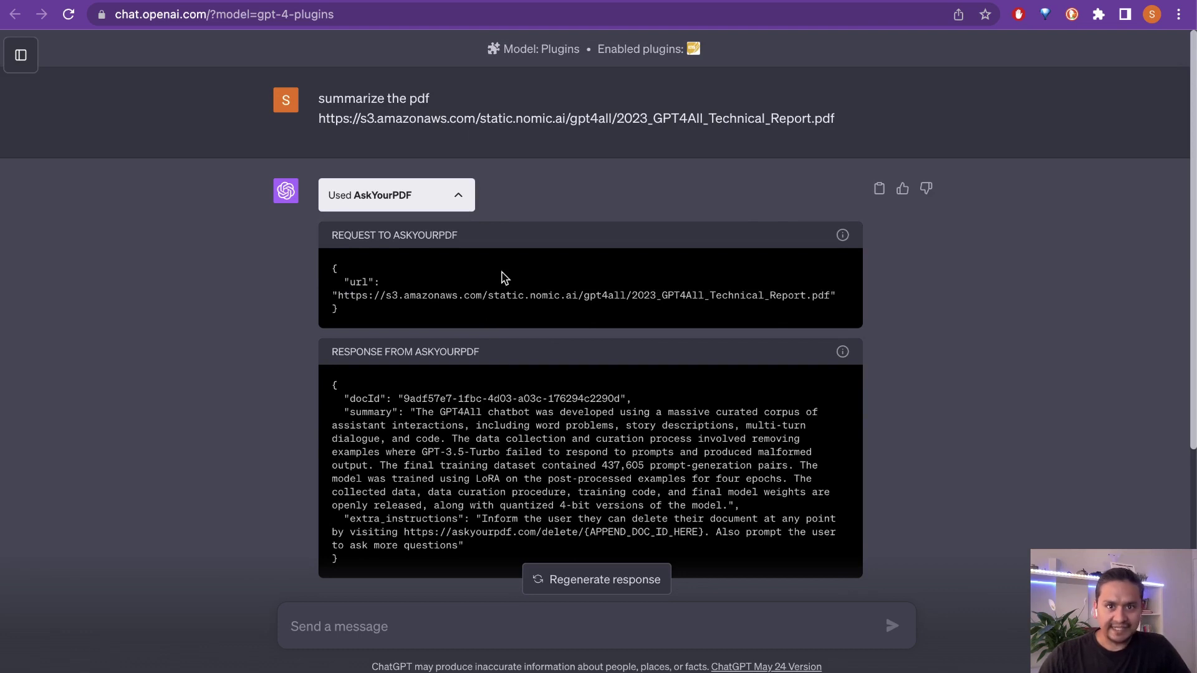
Step: On the AskYourPDF website, upload 2023_GPT4All_Technical_Report.pdf from the Downloads folder
left_click(626, 2)
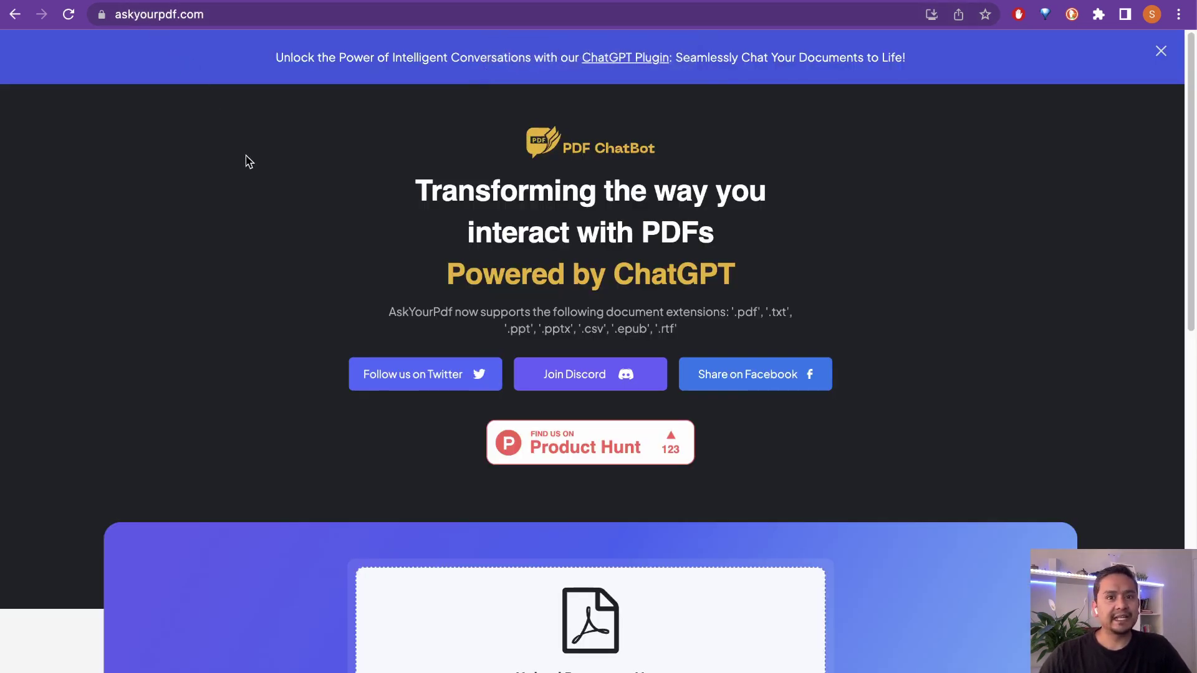
scroll(573, 349, "down", 2)
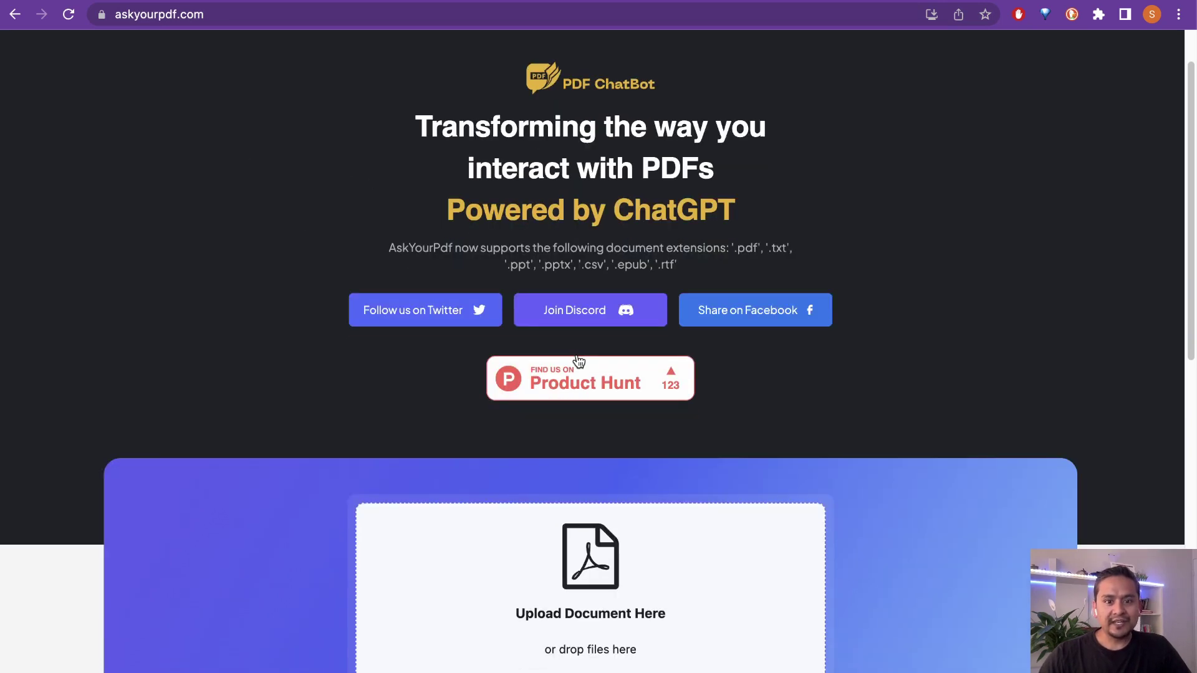
scroll(620, 414, "down", 5)
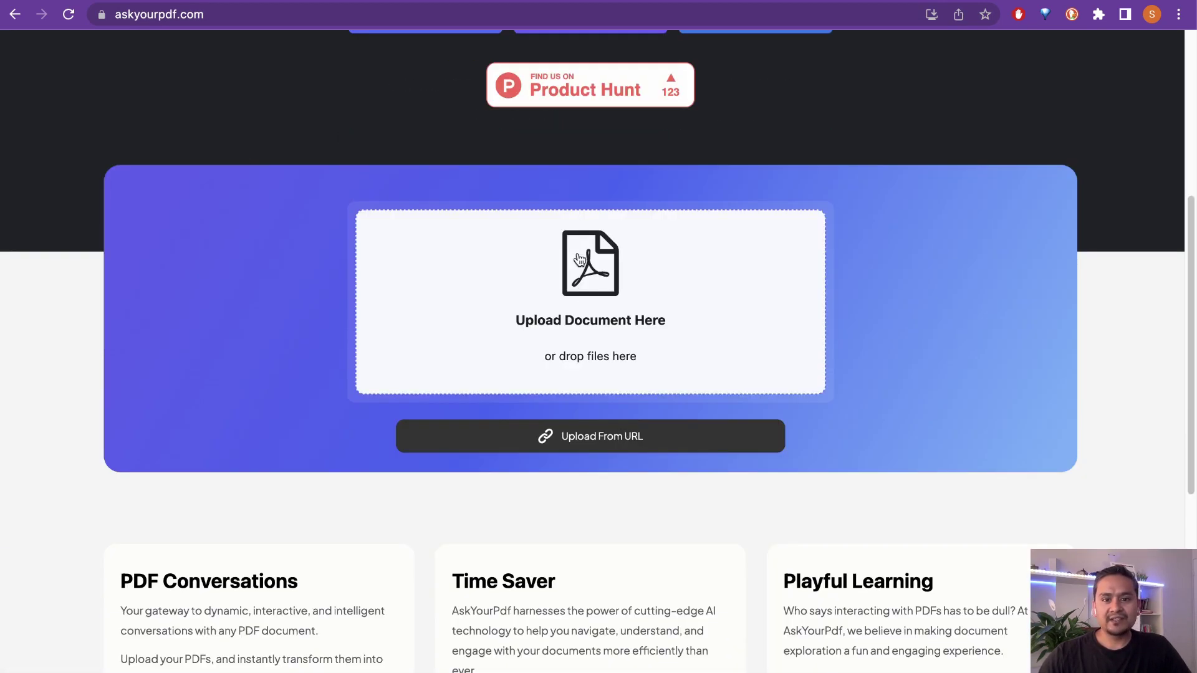
left_click(589, 284)
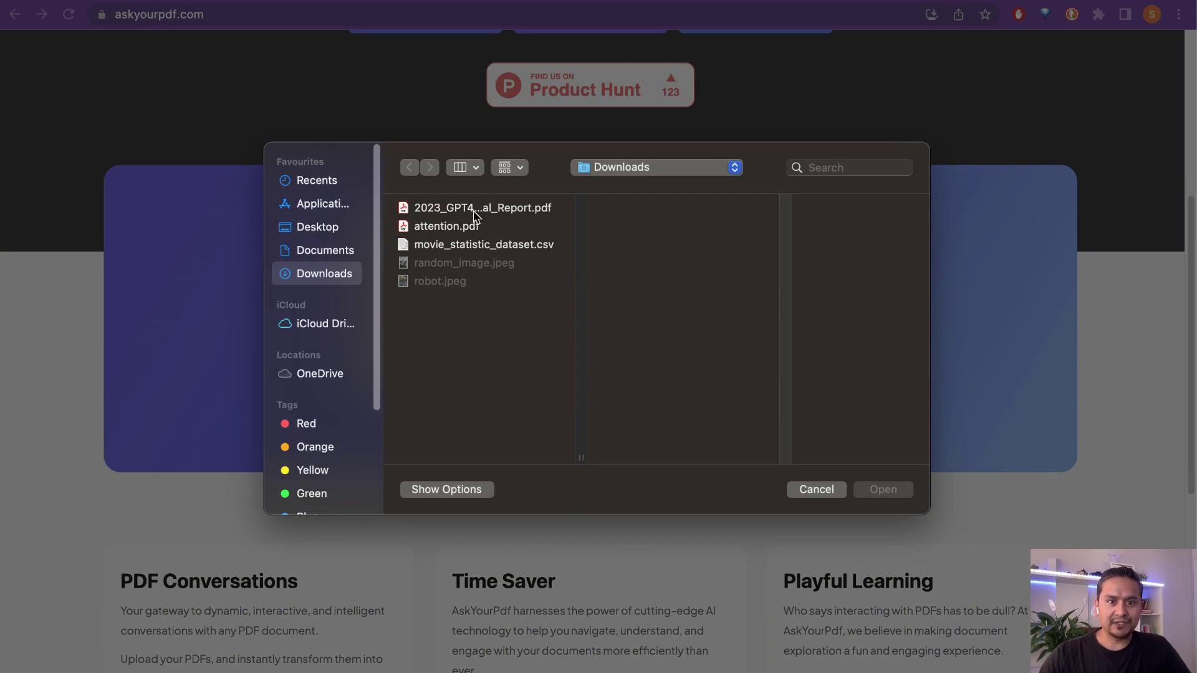
left_click(477, 211)
left_click(881, 490)
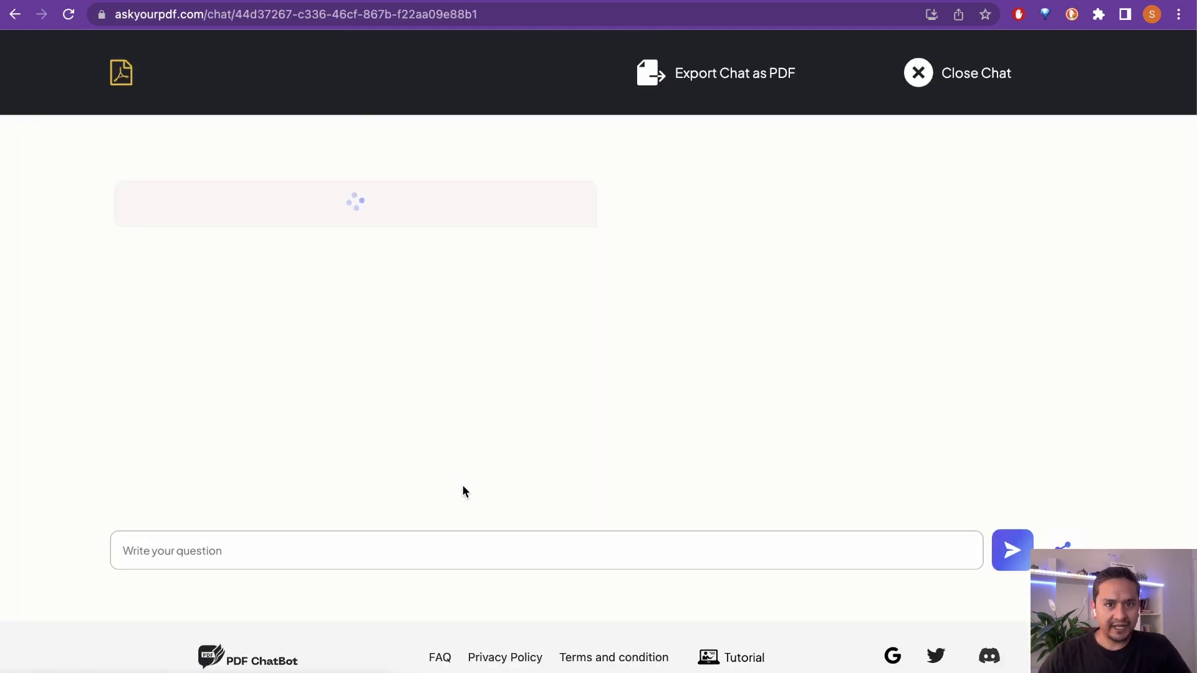
Step: Ask the AskYourPDF chatbot to "summarize the pdf"
left_click(402, 555)
type("s")
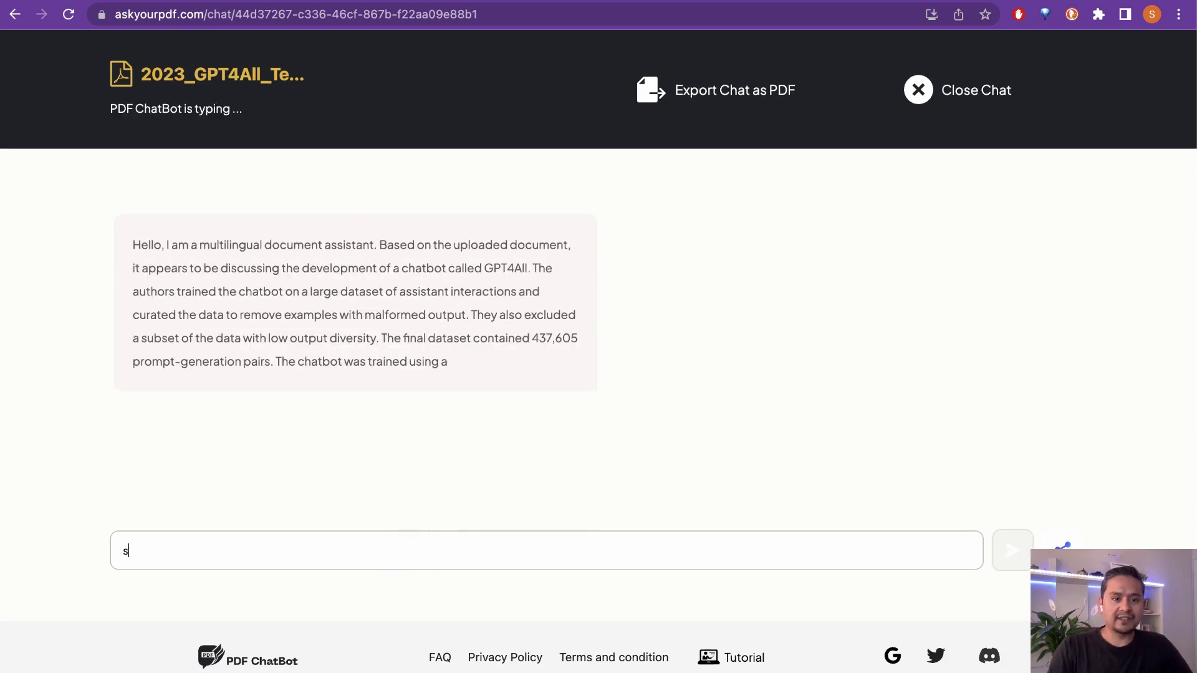
type("mm")
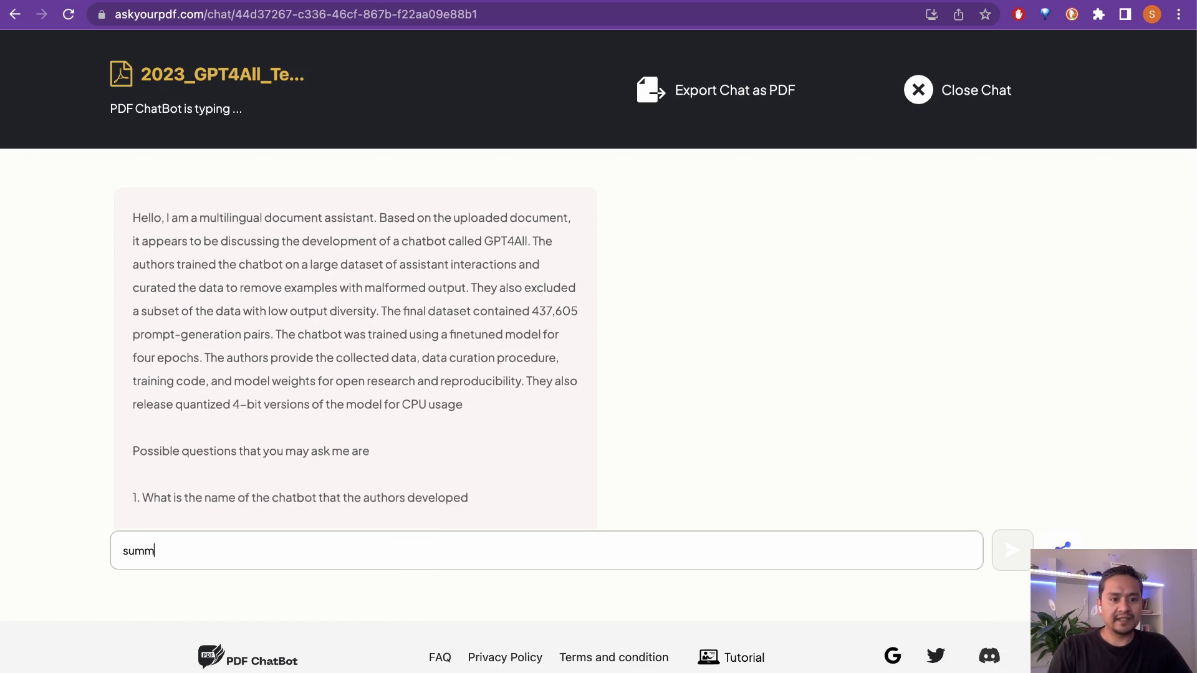
type("mmarize the pdf")
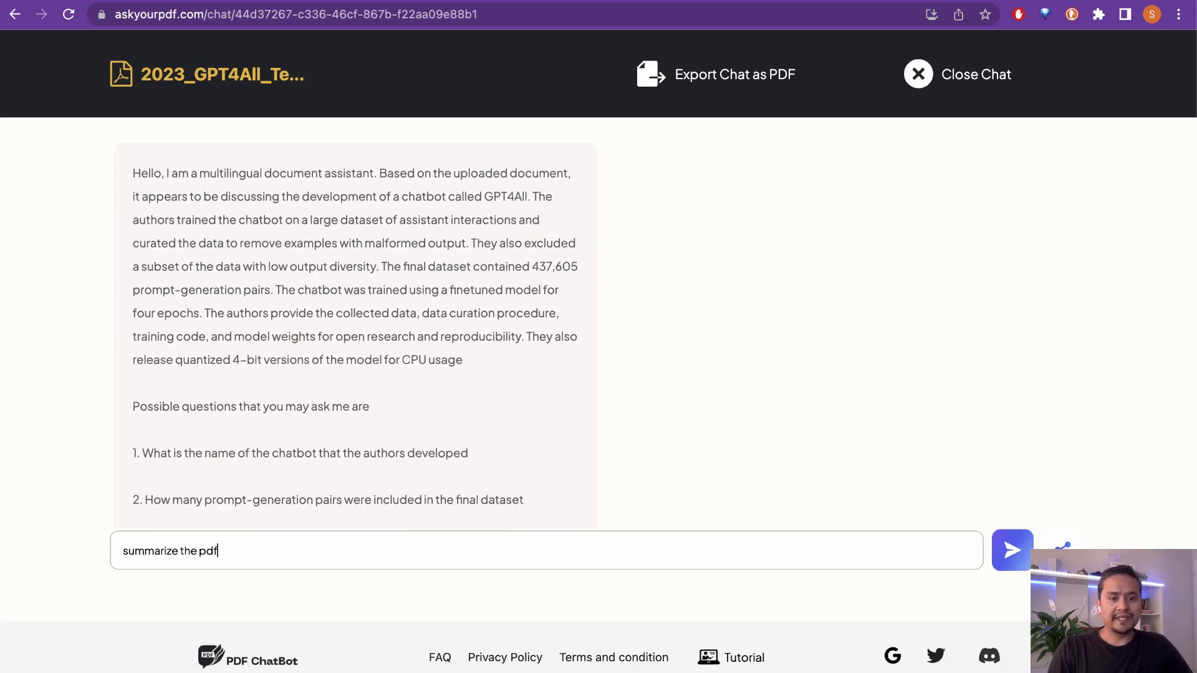
key("Return")
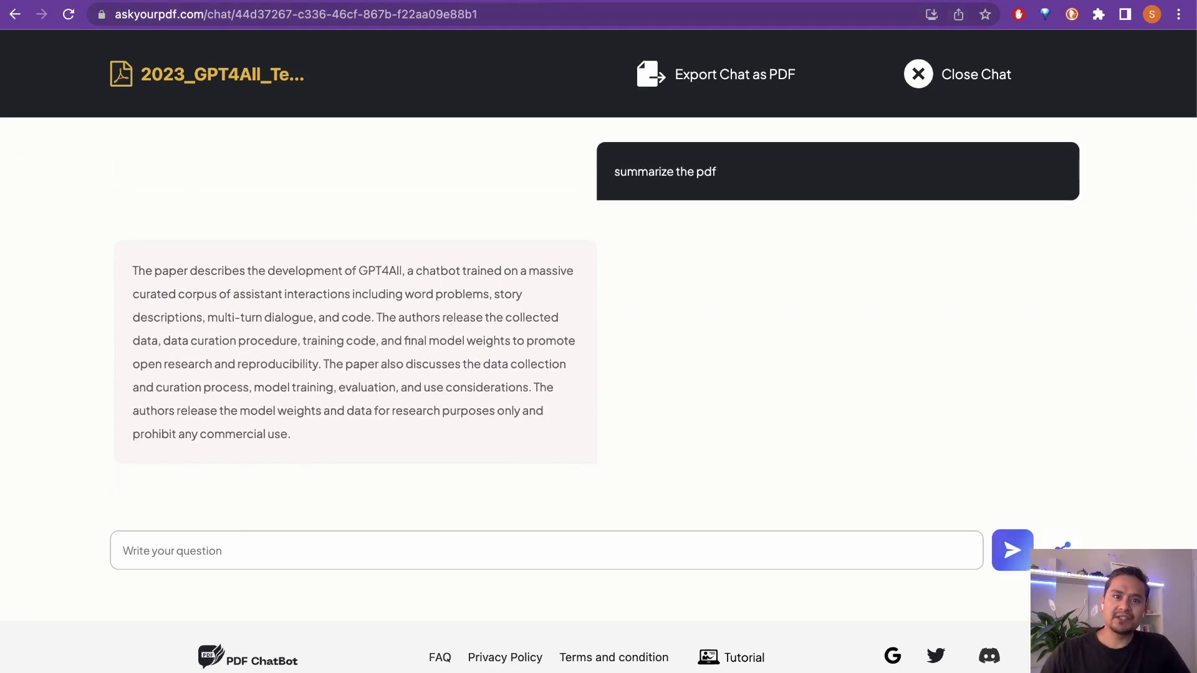
Step: Copy the PDF's web address from the ChatGPT prompt and review the suggested questions in the AskYourPDF chat
left_click(565, 0)
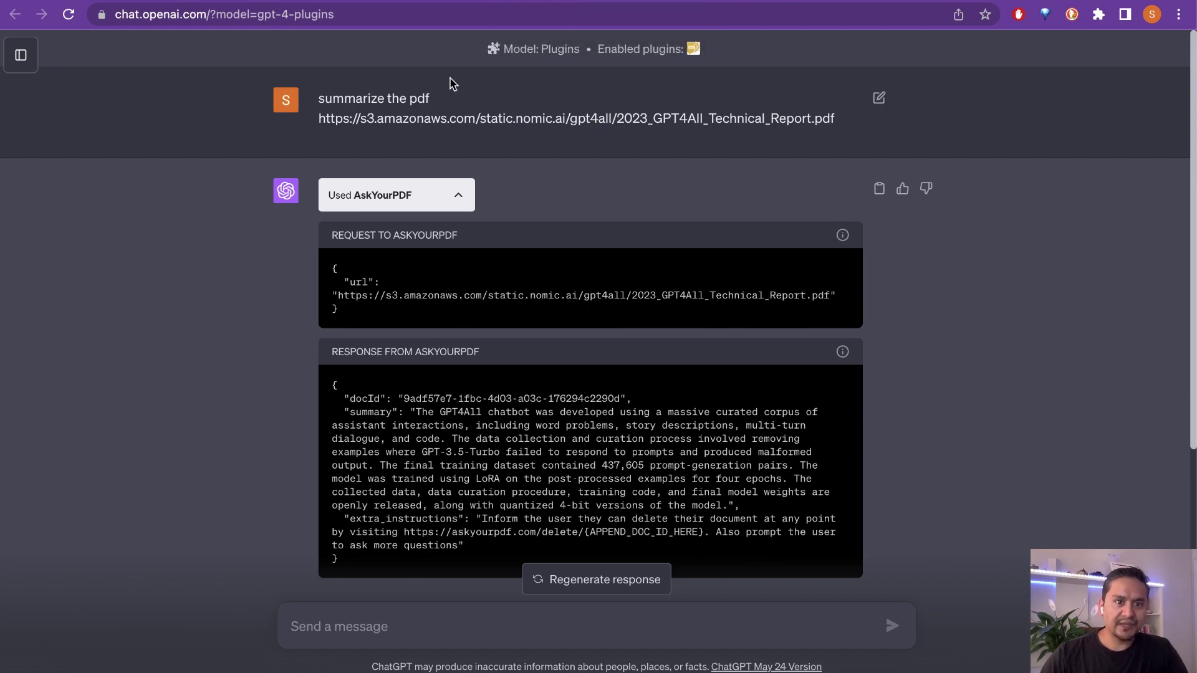
left_click_drag(321, 96, 449, 109)
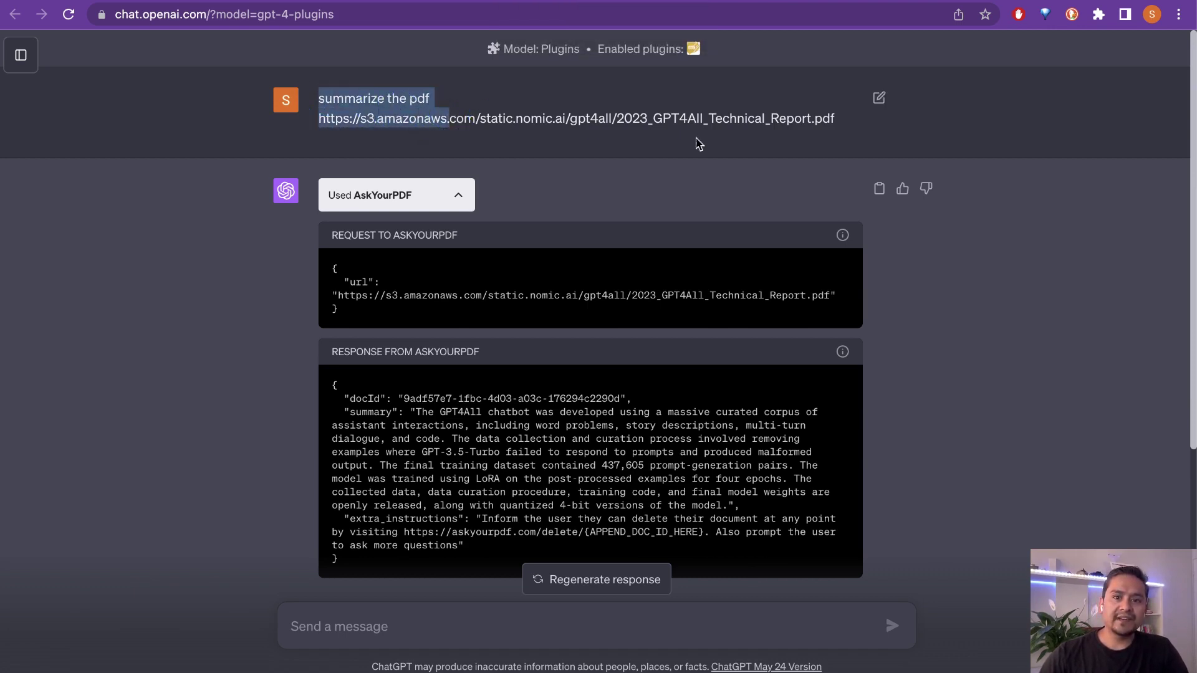
left_click_drag(837, 133, 319, 115)
key("super+c")
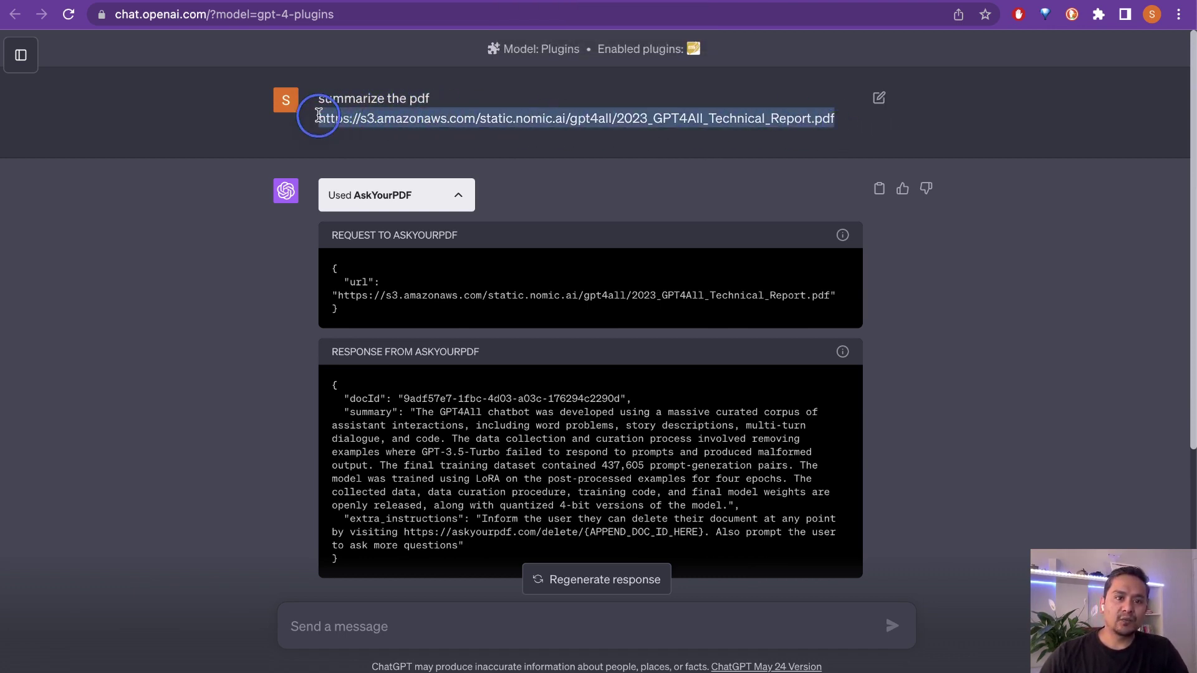
key("ctrl+Tab")
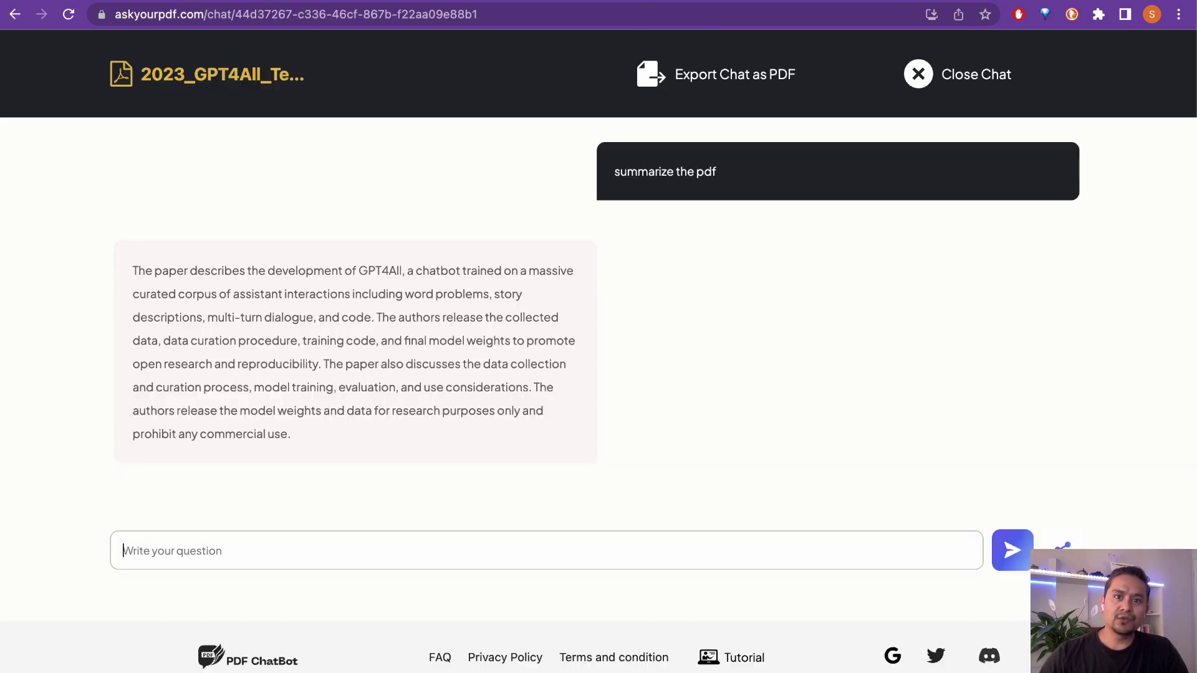
scroll(657, 363, "up", 8)
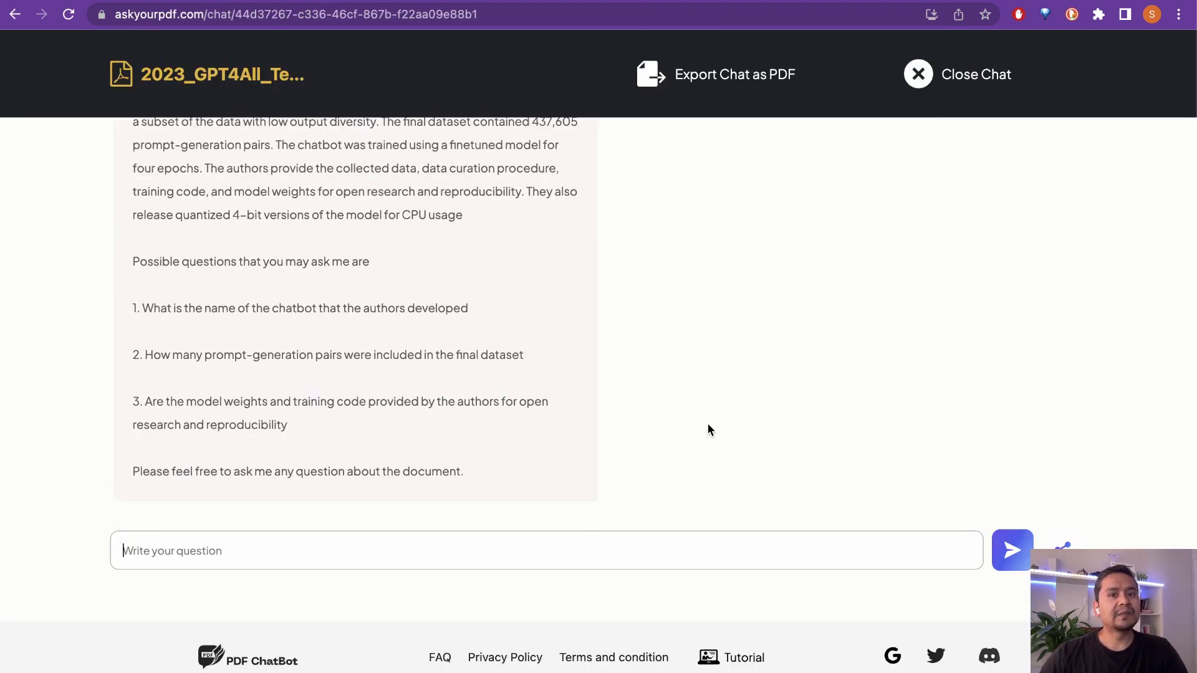
scroll(720, 418, "up", 2)
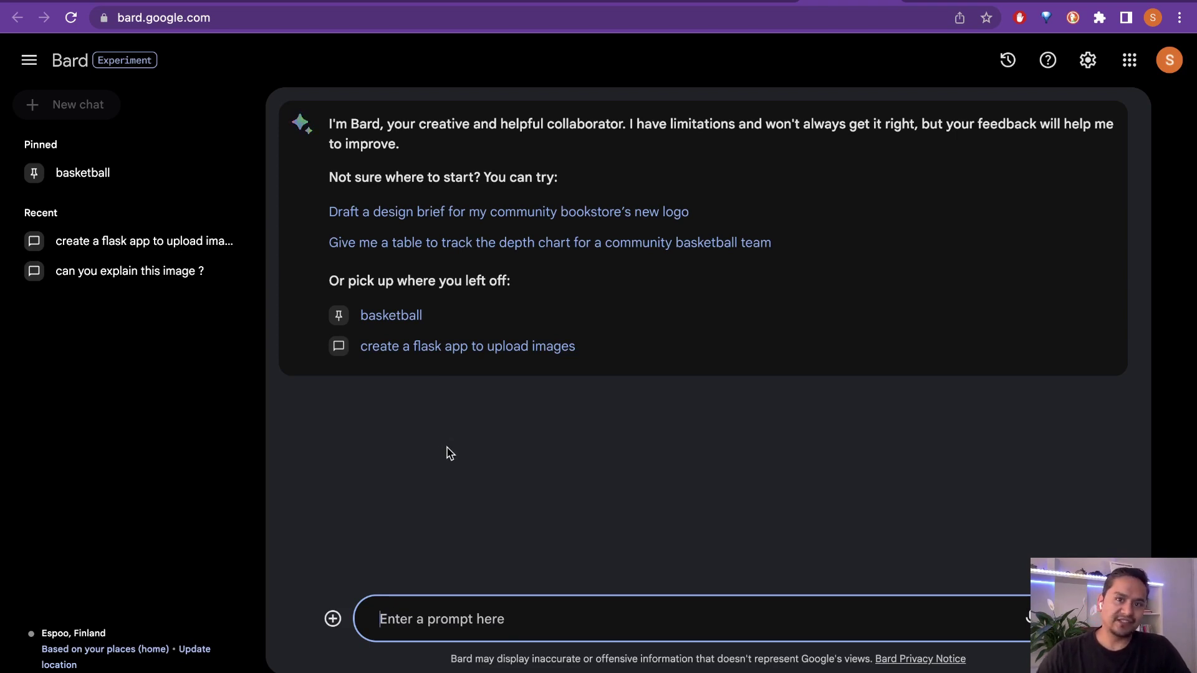
left_click(333, 618)
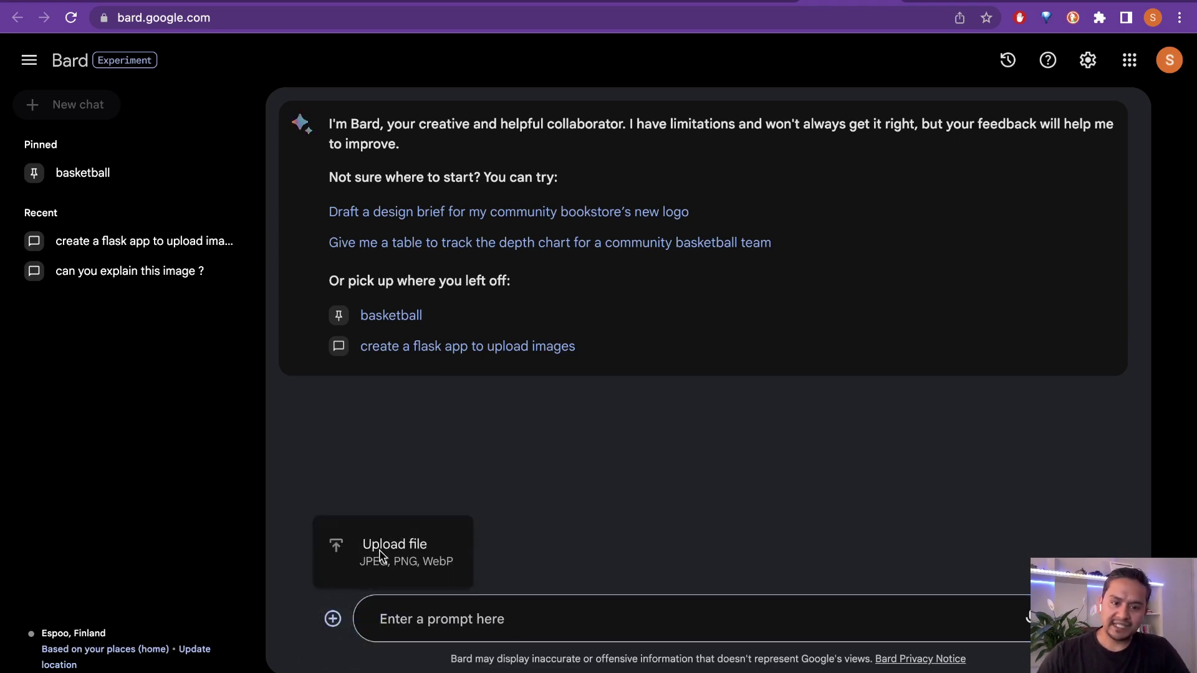
left_click(435, 623)
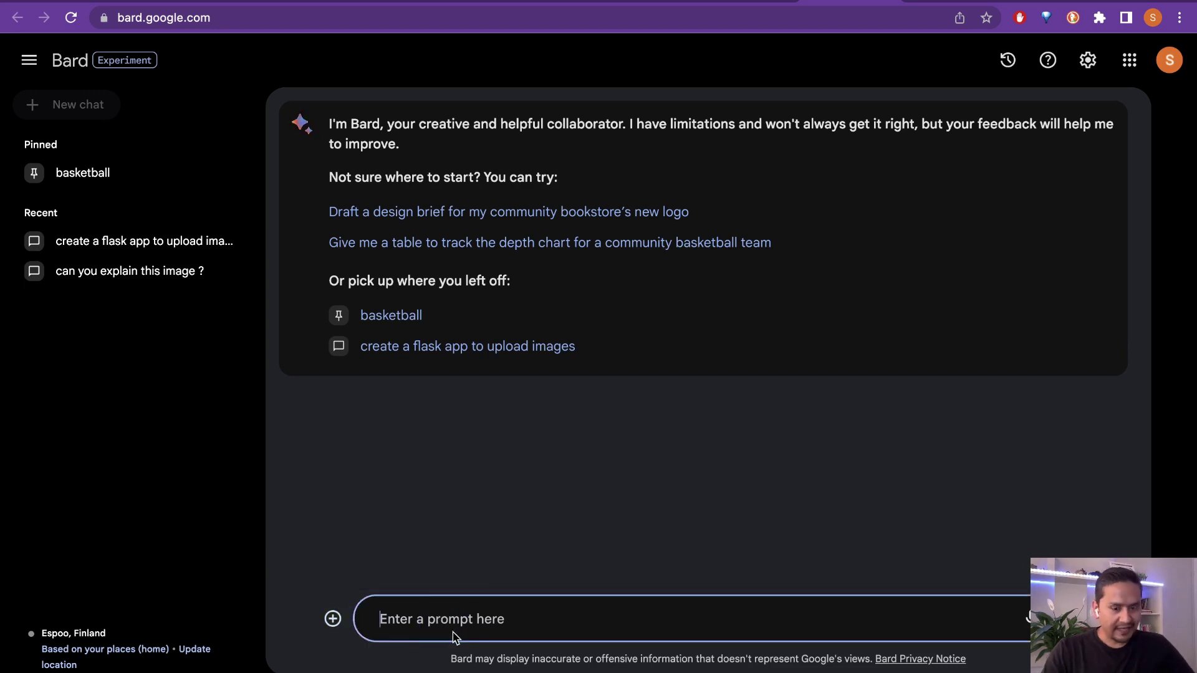
type("summariz")
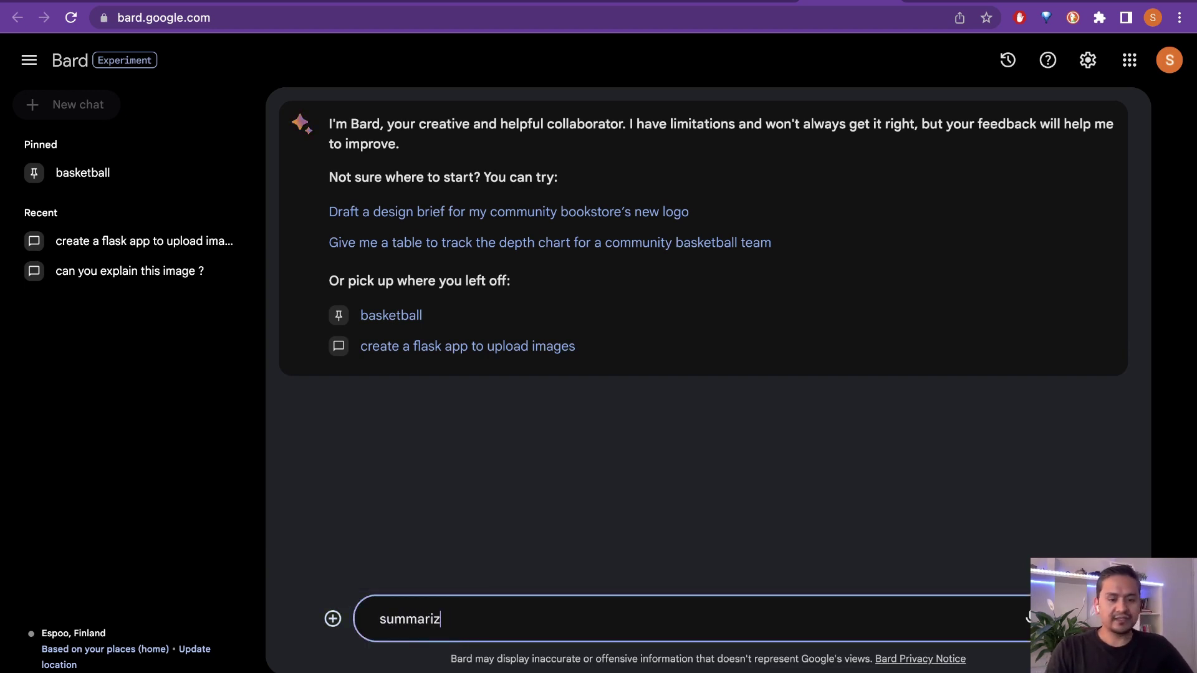
type("e the pdf")
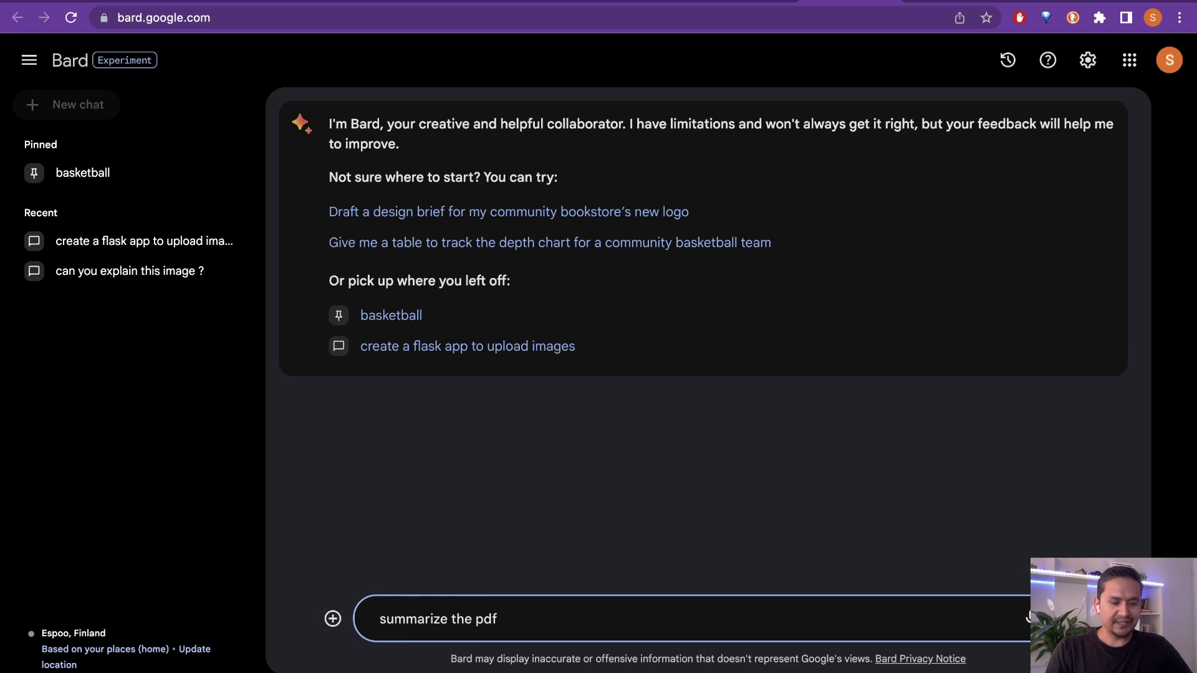
key("super+v")
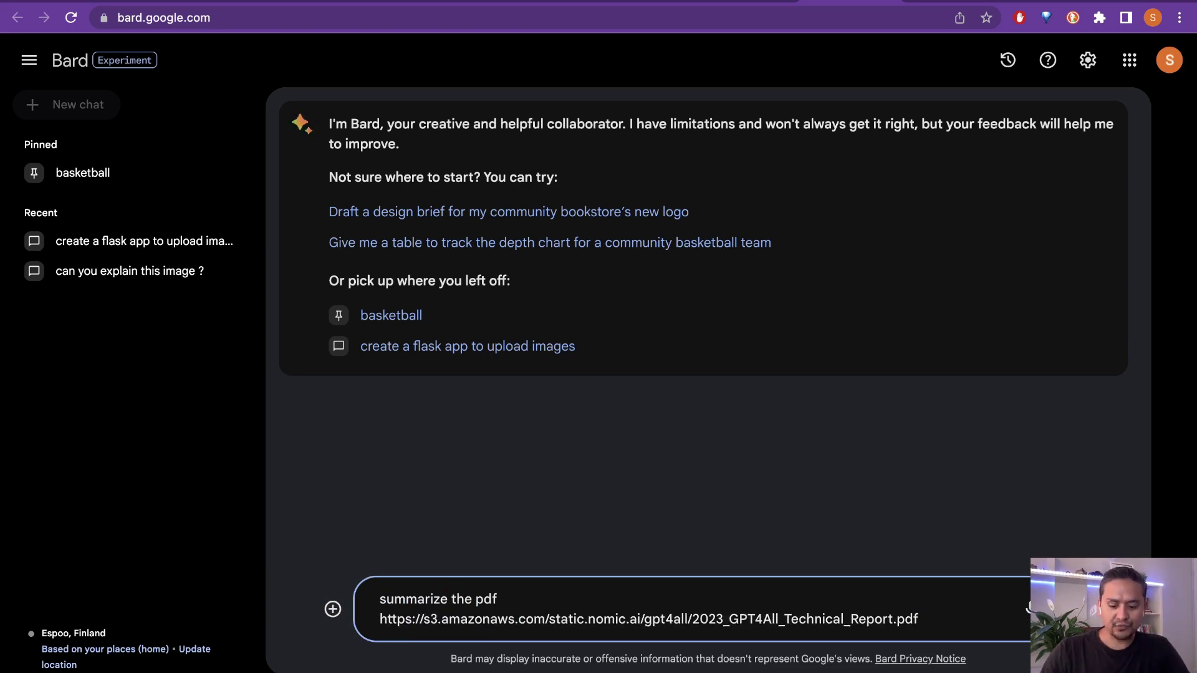
key("Return")
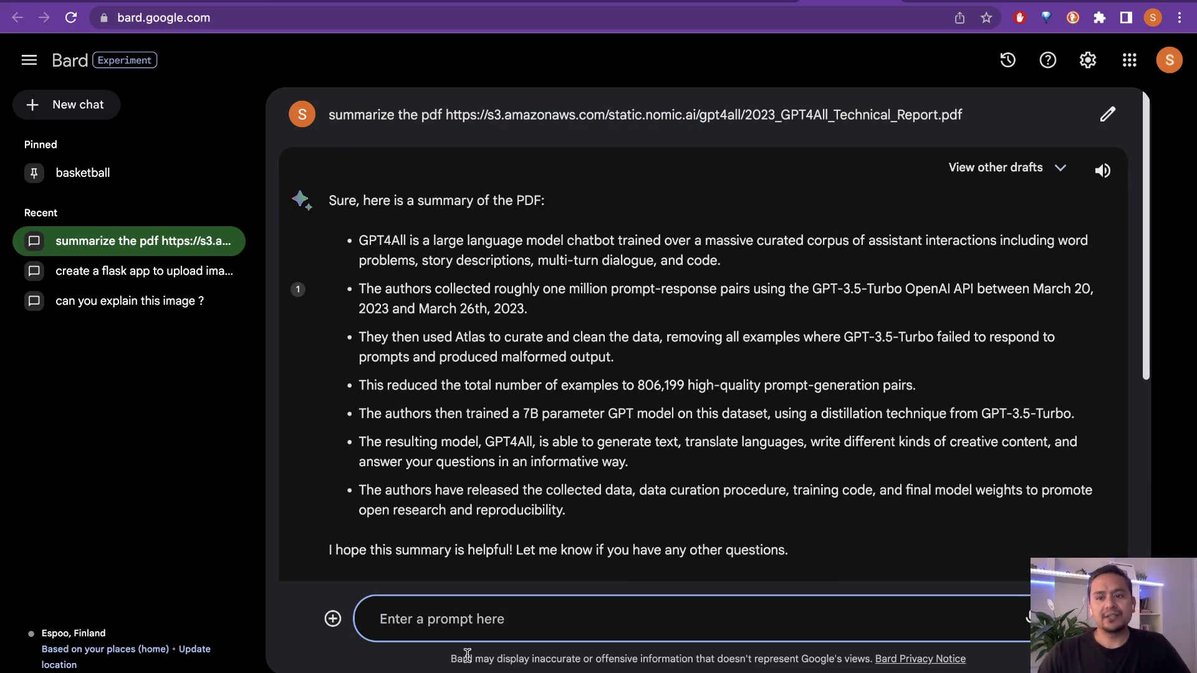
Step: Read through Bard's PDF summary and its sources, and reveal the alternative drafts of the answer
scroll(760, 350, "down", 1)
scroll(752, 349, "down", 5)
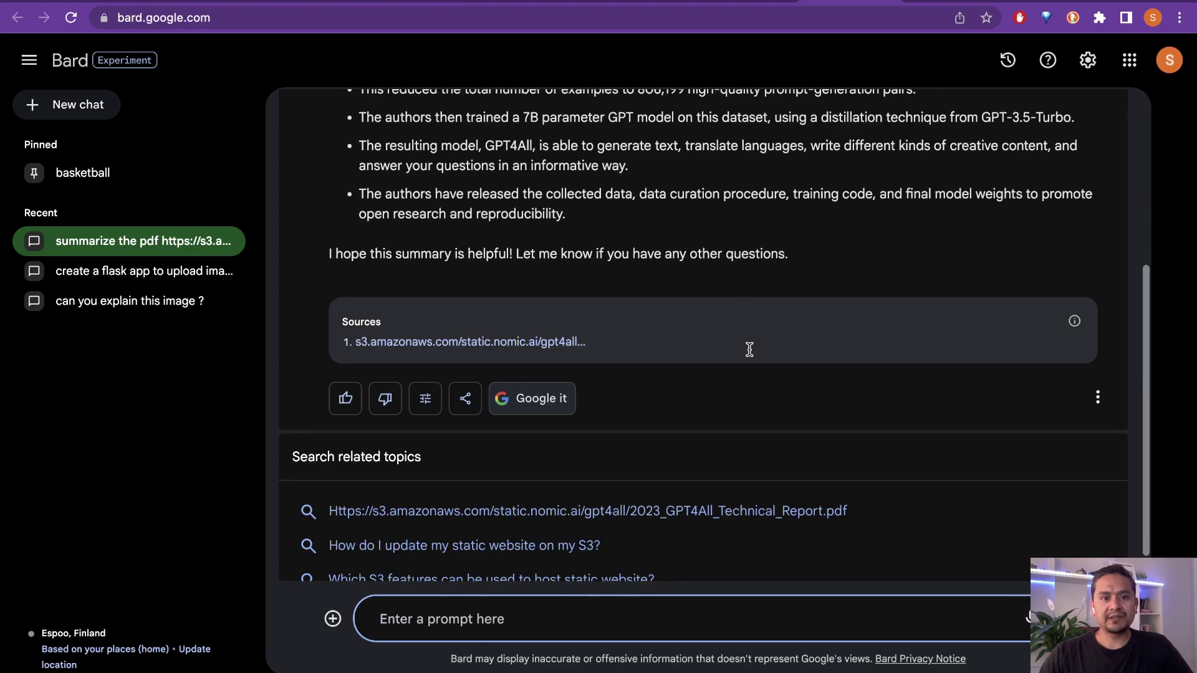
scroll(750, 353, "up", 5)
left_click(1023, 181)
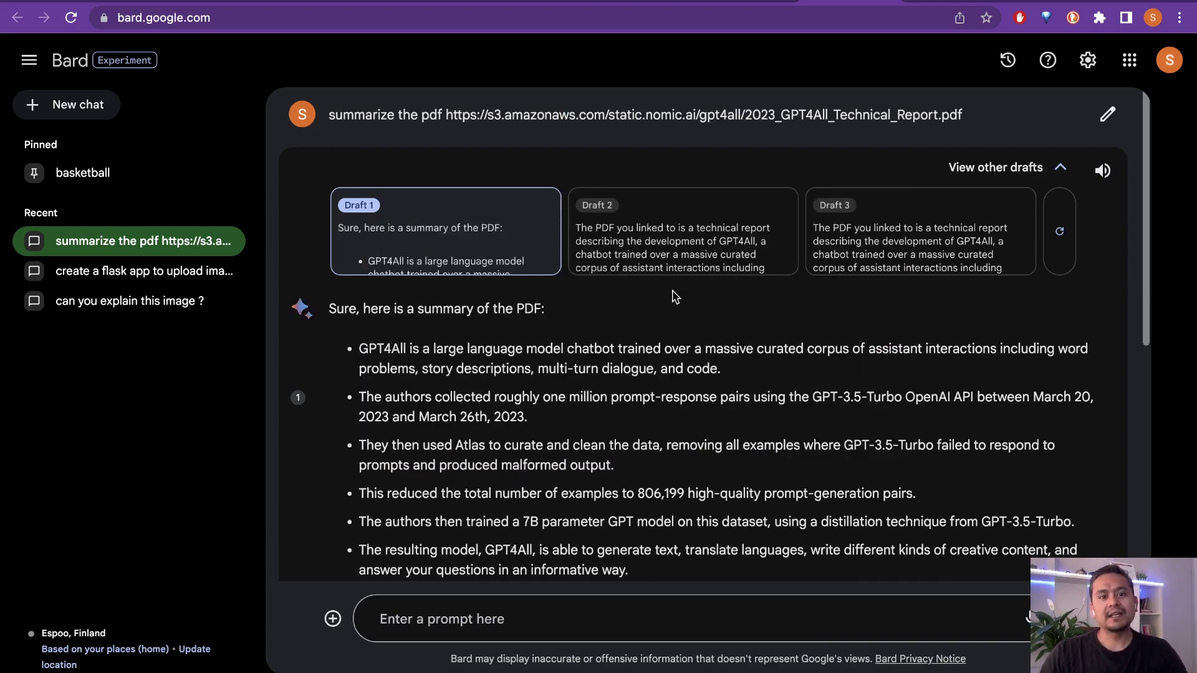
scroll(628, 424, "down", 3)
scroll(624, 374, "up", 3)
Step: Switch Bard's answer to Draft 2 and read through that version of the summary
left_click(705, 245)
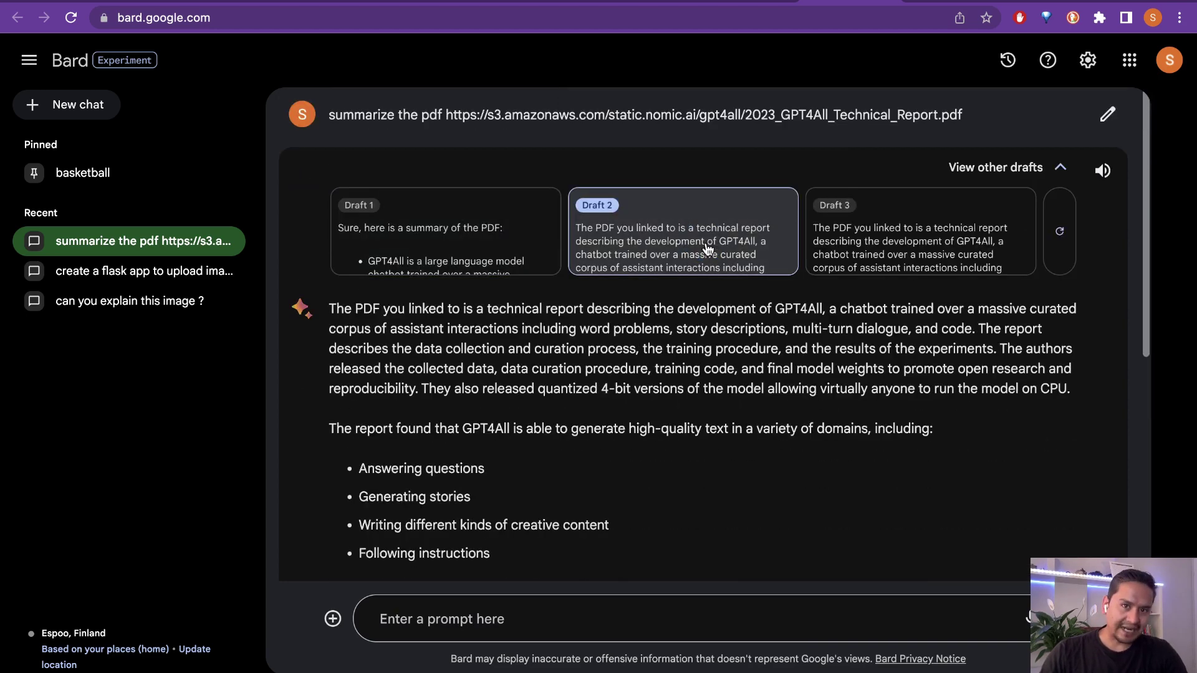
scroll(617, 435, "down", 2)
scroll(622, 408, "down", 4)
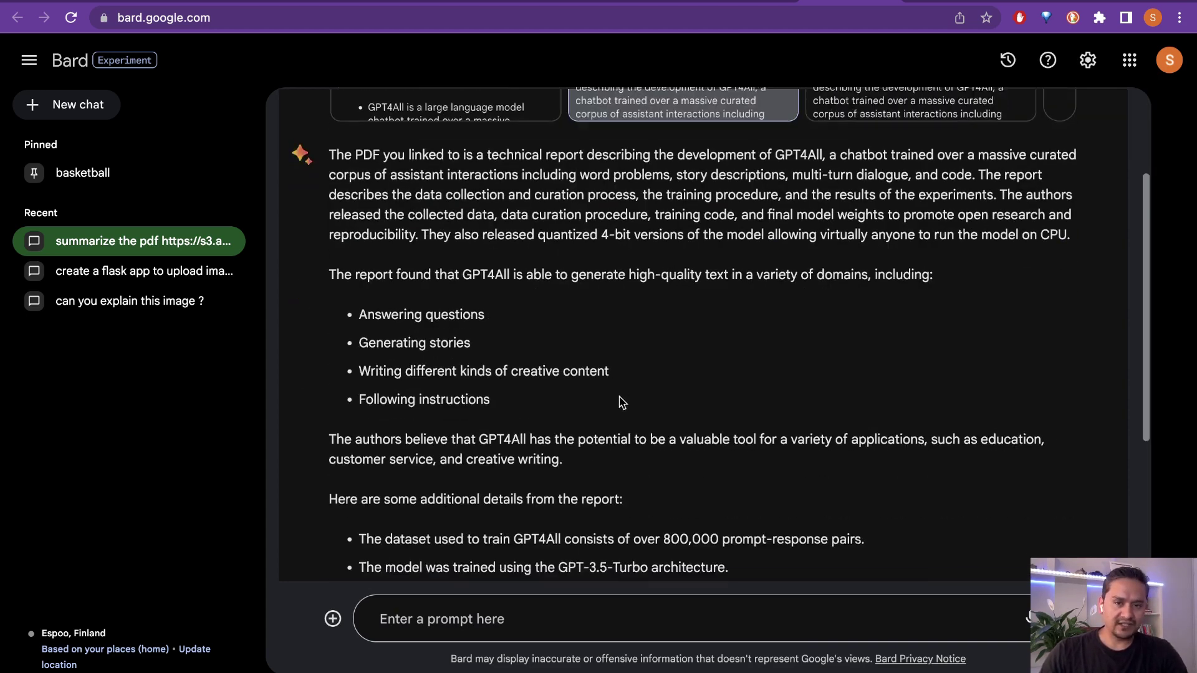
scroll(648, 280, "up", 6)
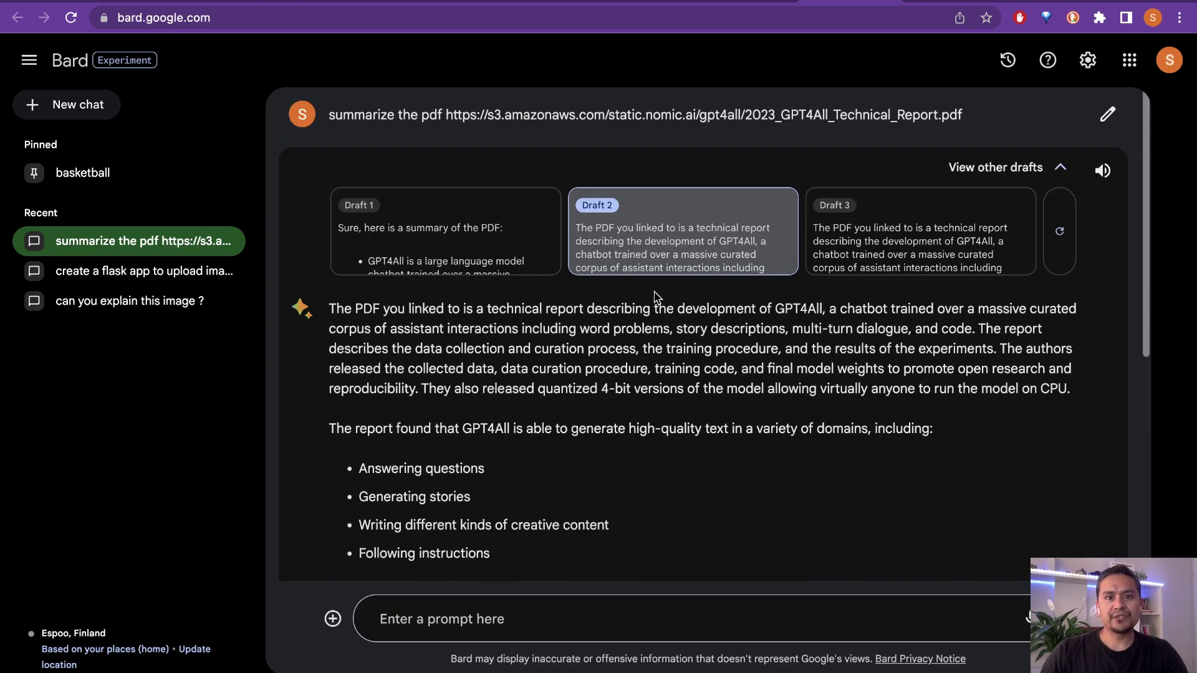